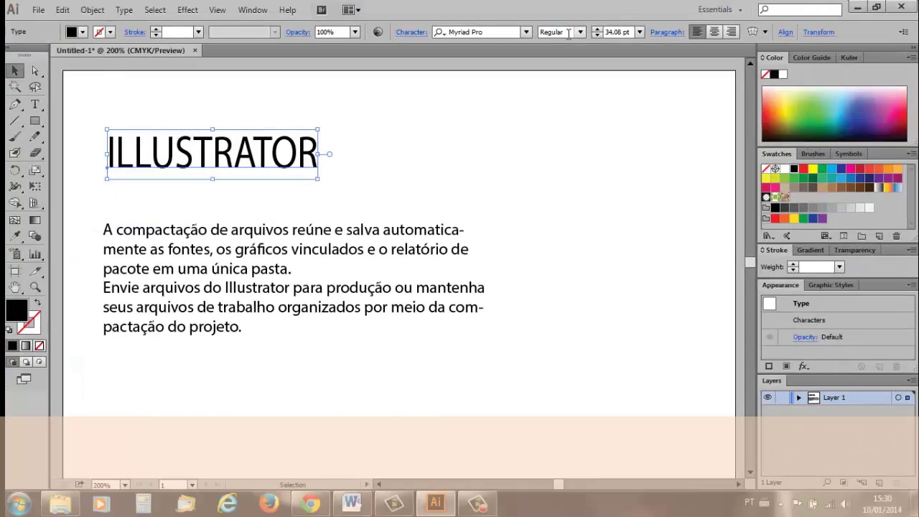
Step: Set the font of the ILLUSTRATOR title to Clarendon Blk BT Black and check which styles it offers
{"action": "left_click", "coordinate": [527, 34]}
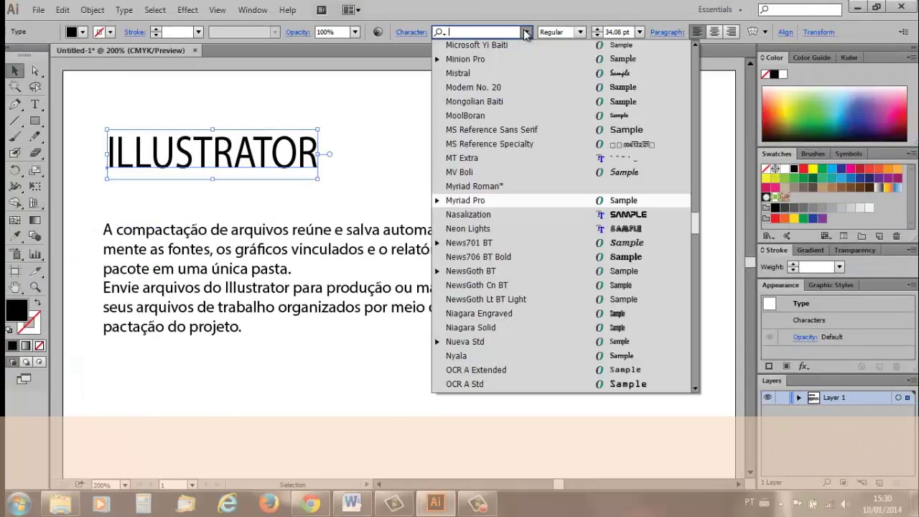
{"action": "left_click_drag", "start_coordinate": [699, 230], "coordinate": [703, 115]}
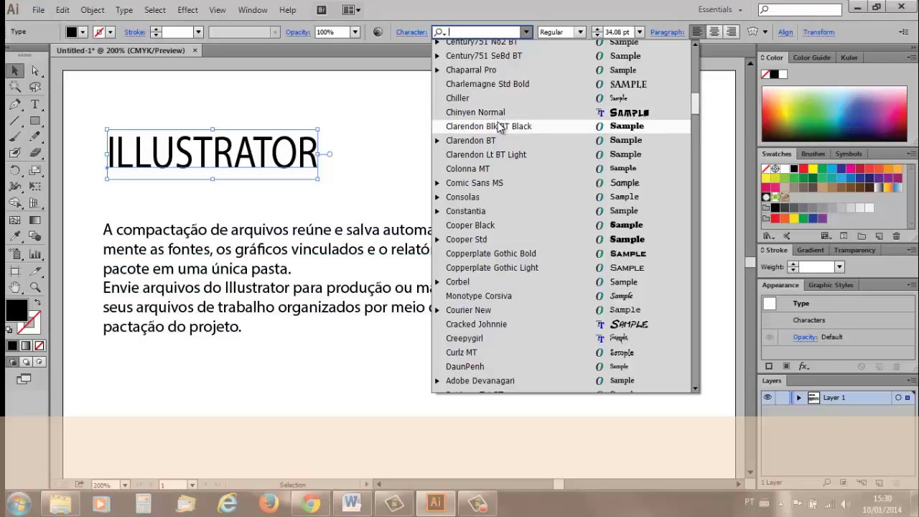
{"action": "left_click", "coordinate": [474, 127]}
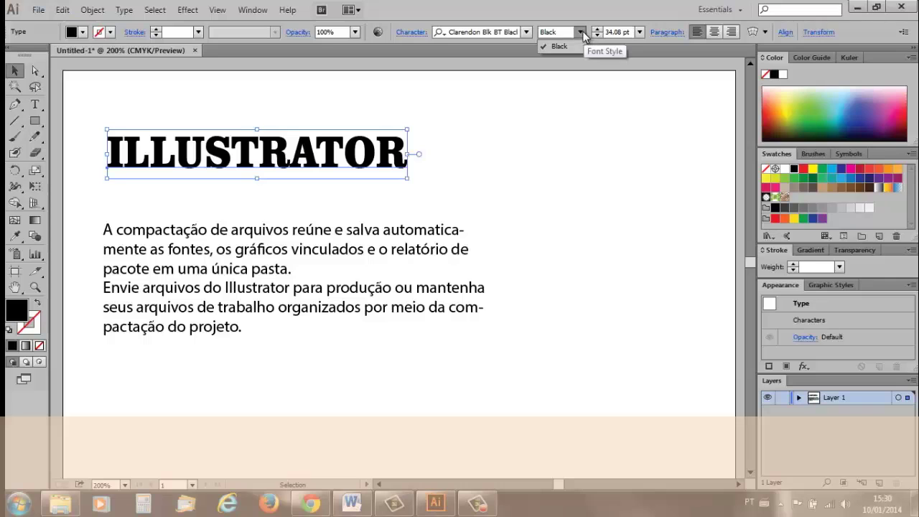
{"action": "left_click", "coordinate": [580, 32]}
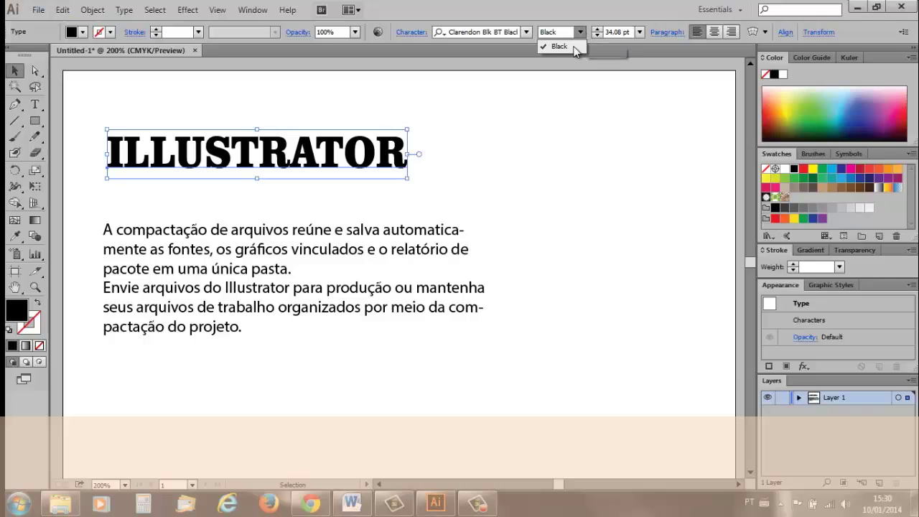
Step: Change the font of the ILLUSTRATOR title to Arial
{"action": "left_click", "coordinate": [528, 32]}
{"action": "left_click", "coordinate": [527, 31]}
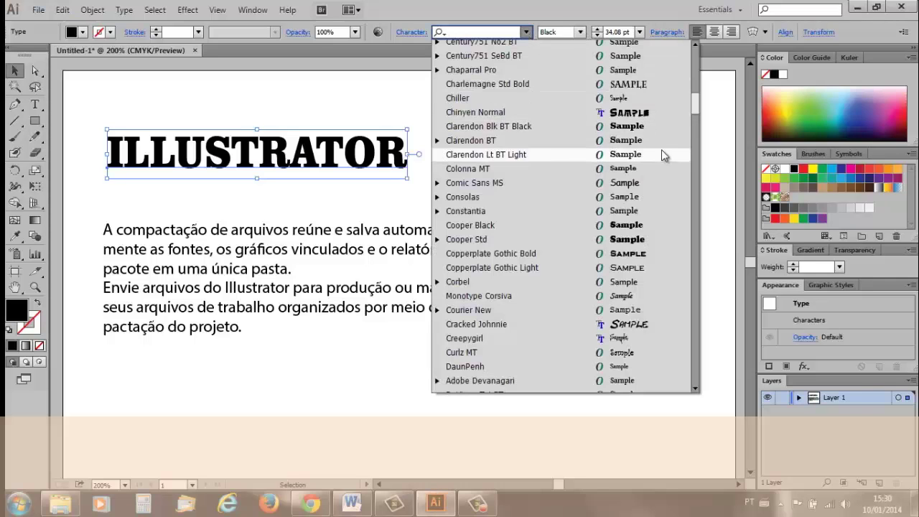
{"action": "left_click_drag", "start_coordinate": [694, 105], "coordinate": [694, 63]}
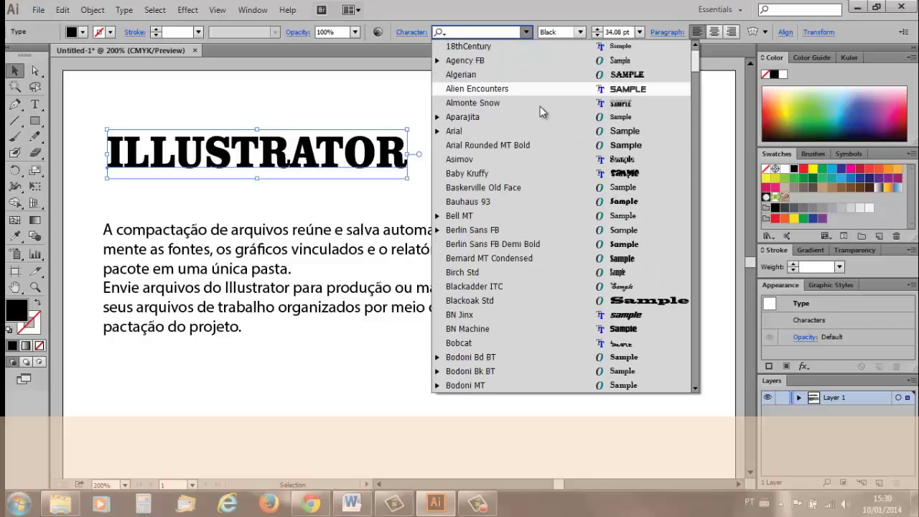
{"action": "left_click", "coordinate": [497, 131]}
Step: Try the Narrow and Bold Italic font styles on the title and settle on Regular
{"action": "left_click", "coordinate": [580, 32]}
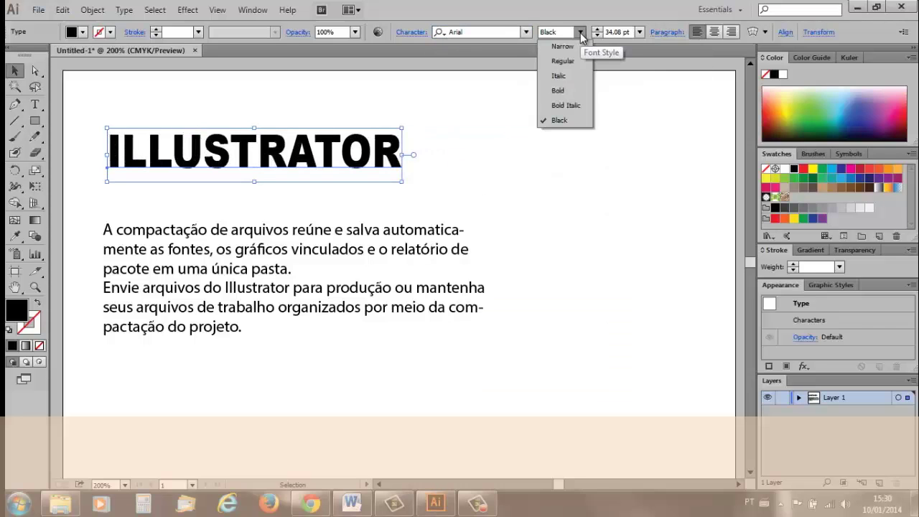
{"action": "left_click", "coordinate": [568, 48]}
{"action": "left_click", "coordinate": [582, 33]}
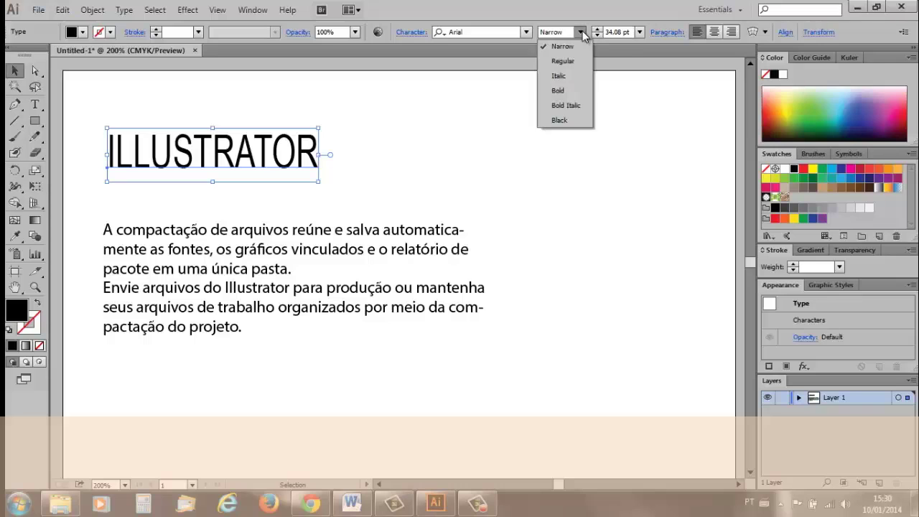
{"action": "left_click", "coordinate": [565, 106]}
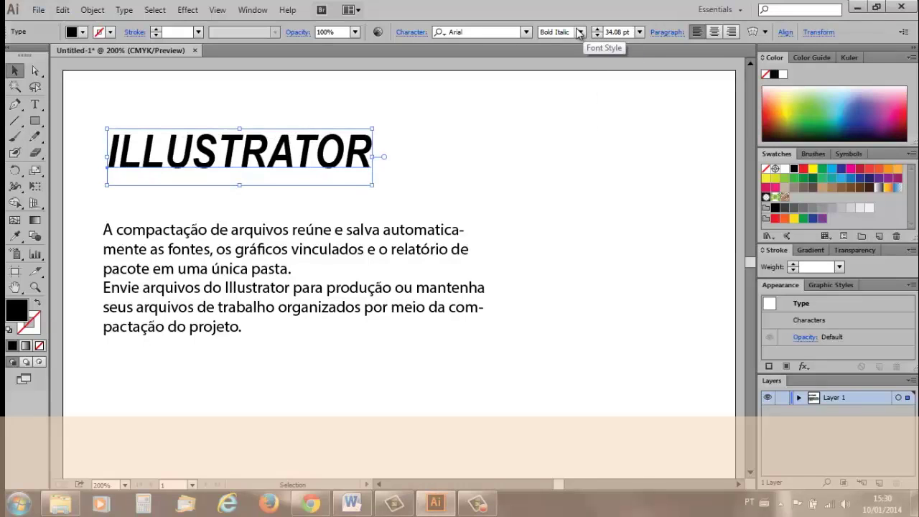
{"action": "left_click", "coordinate": [579, 32]}
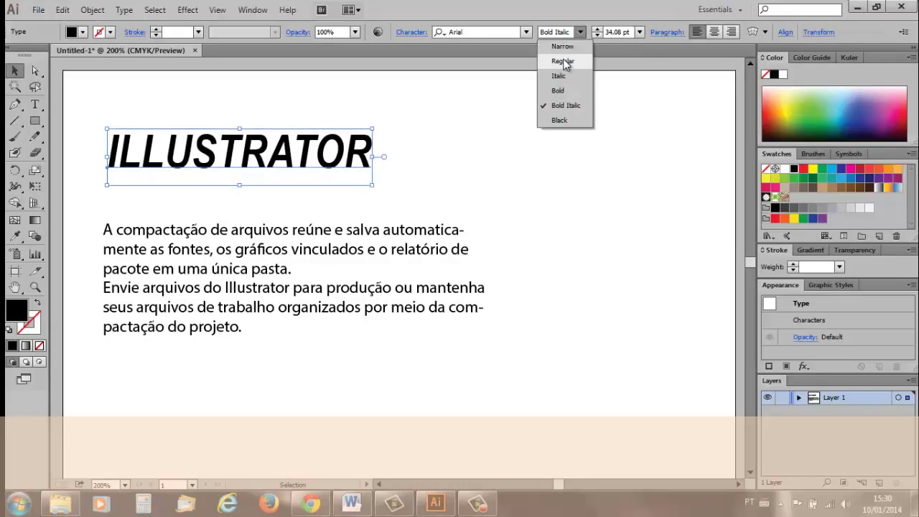
{"action": "left_click", "coordinate": [566, 62]}
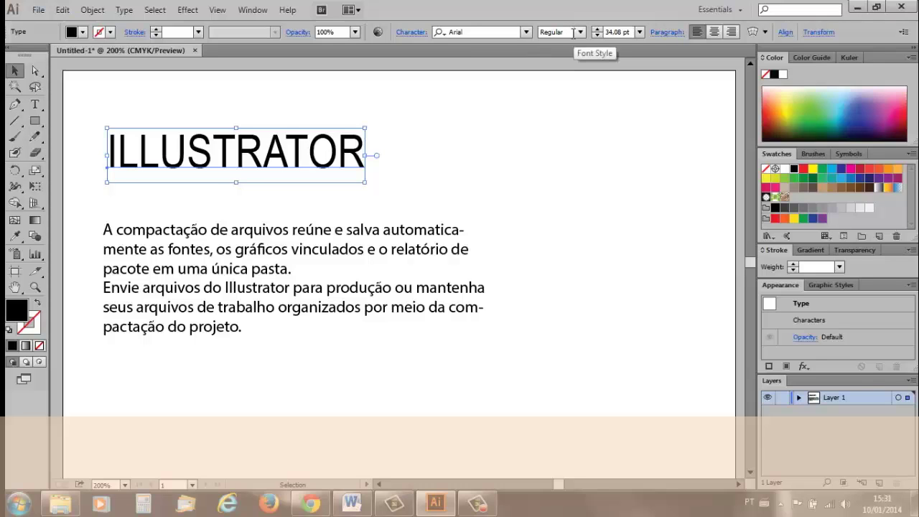
Step: Increase the title's font size to 40 pt
{"action": "left_click", "coordinate": [600, 30]}
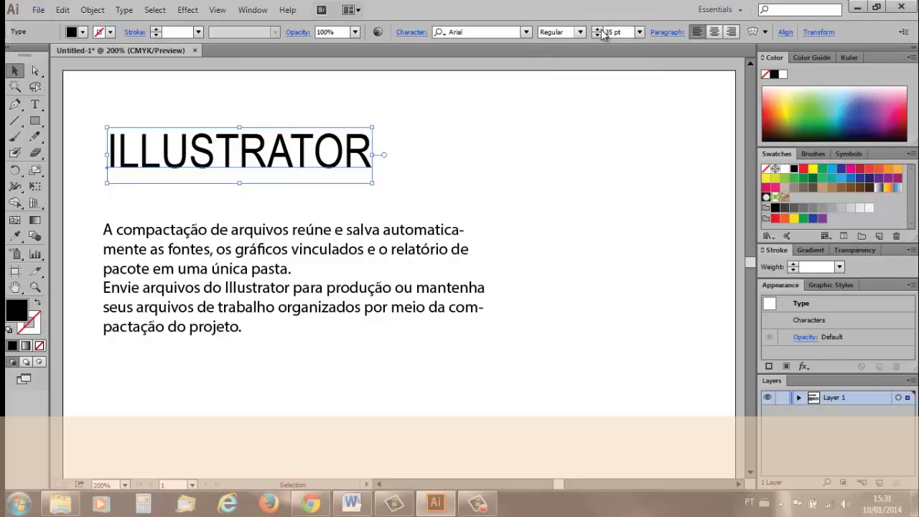
{"action": "left_click", "coordinate": [601, 30]}
{"action": "left_click", "coordinate": [601, 30]}
{"action": "left_click", "coordinate": [600, 30]}
{"action": "left_click", "coordinate": [601, 29]}
{"action": "left_click", "coordinate": [601, 29]}
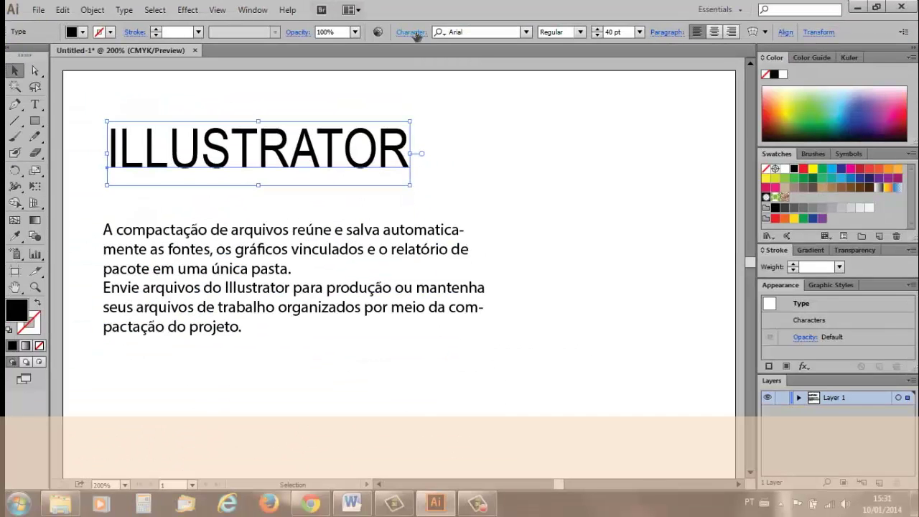
Step: Retype the uppercase title as "Illustrator" with only the first letter capitalised
{"action": "left_click", "coordinate": [410, 64]}
{"action": "key", "text": "t"}
{"action": "left_click_drag", "start_coordinate": [120, 155], "coordinate": [435, 155]}
{"action": "type", "text": "ll"}
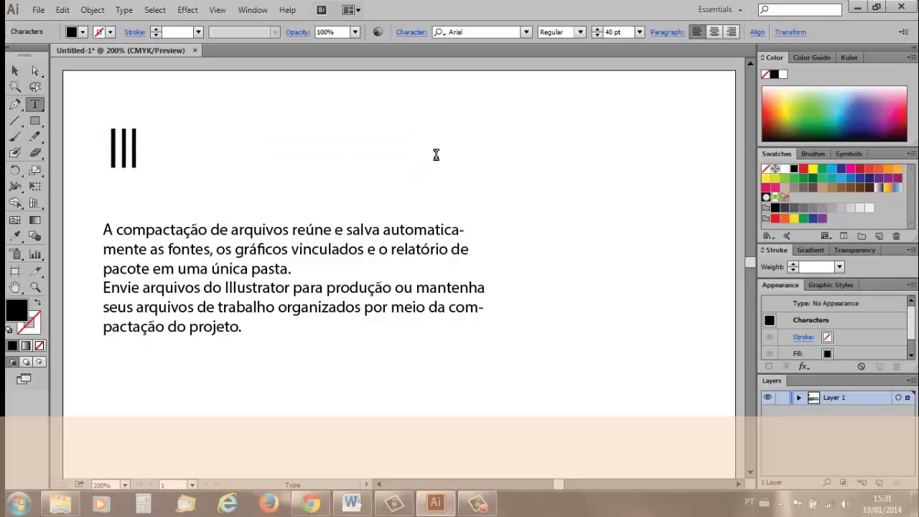
{"action": "type", "text": "ustrator"}
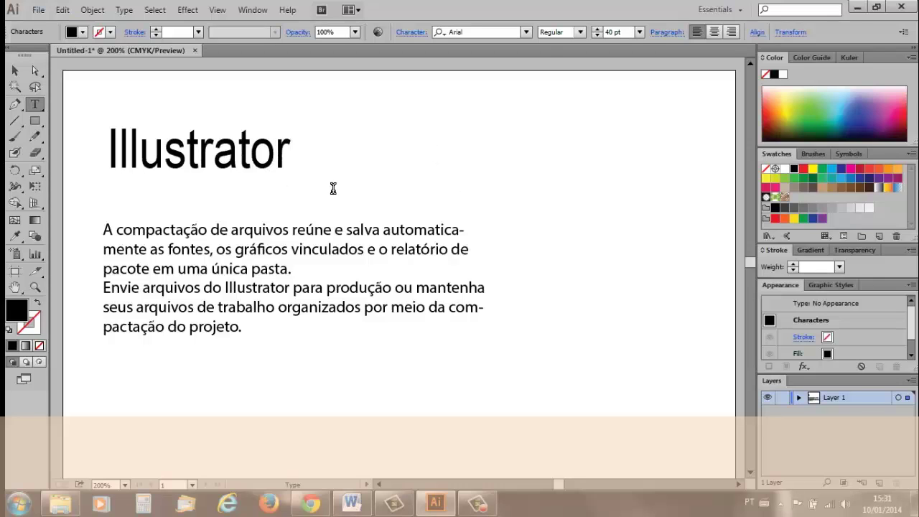
{"action": "left_click", "coordinate": [15, 71]}
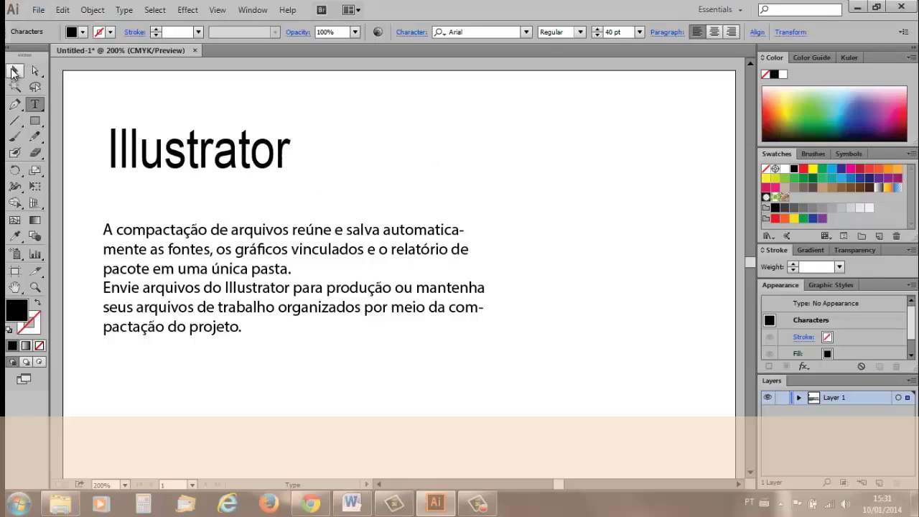
Step: In the title's character settings, try a leading of 52 pt and set it to 48 pt
{"action": "left_click", "coordinate": [408, 33]}
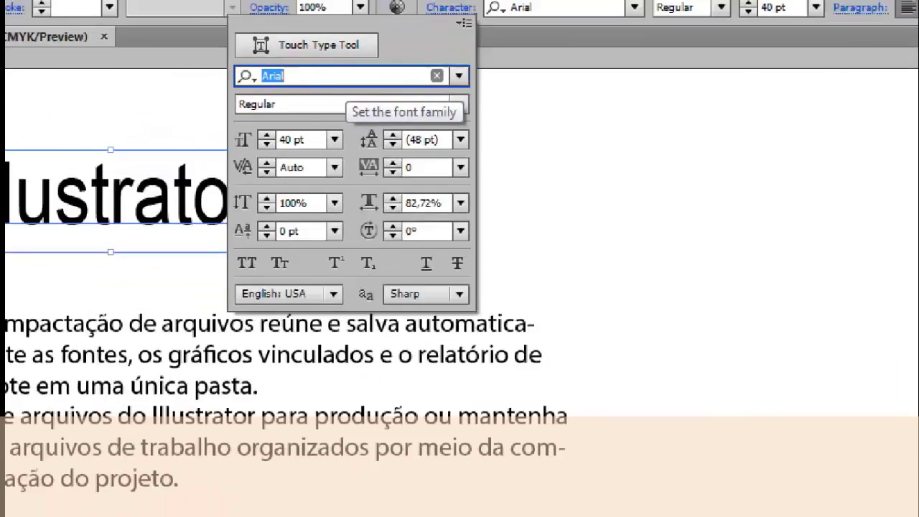
{"action": "key", "text": "Escape"}
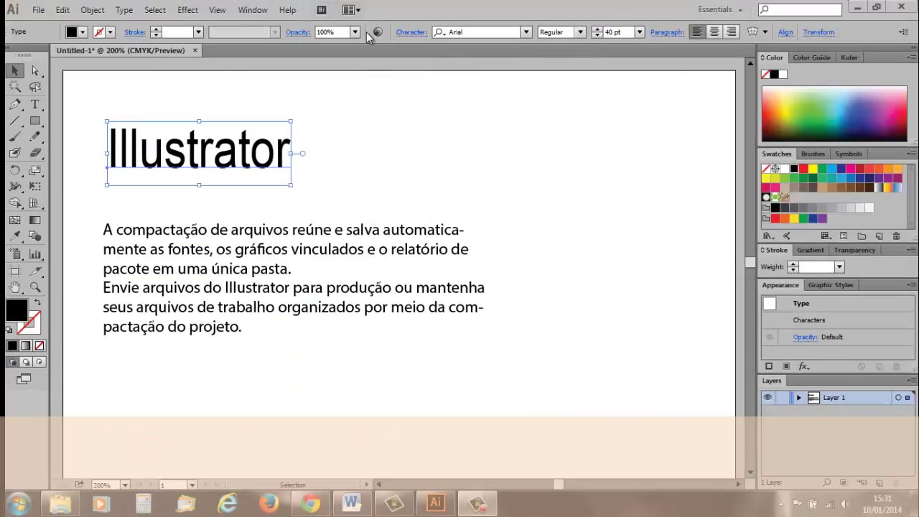
{"action": "left_click", "coordinate": [404, 32]}
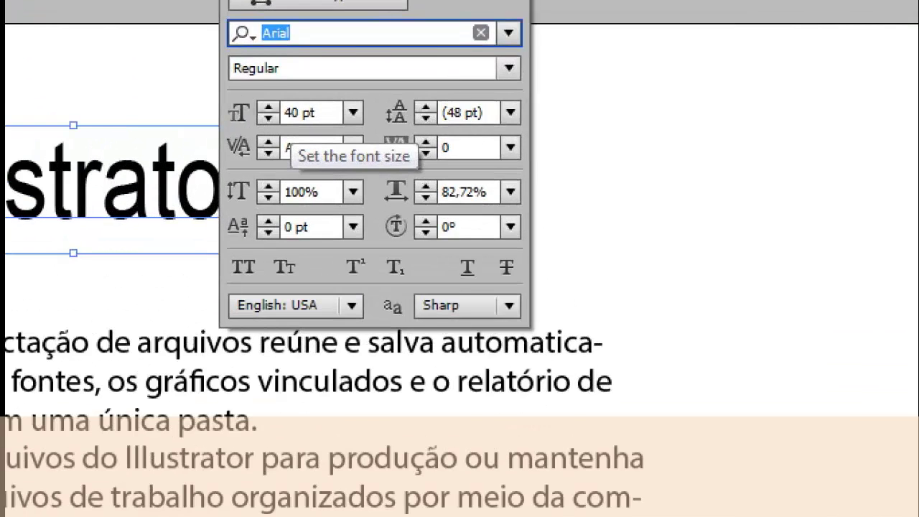
{"action": "key", "text": "Escape"}
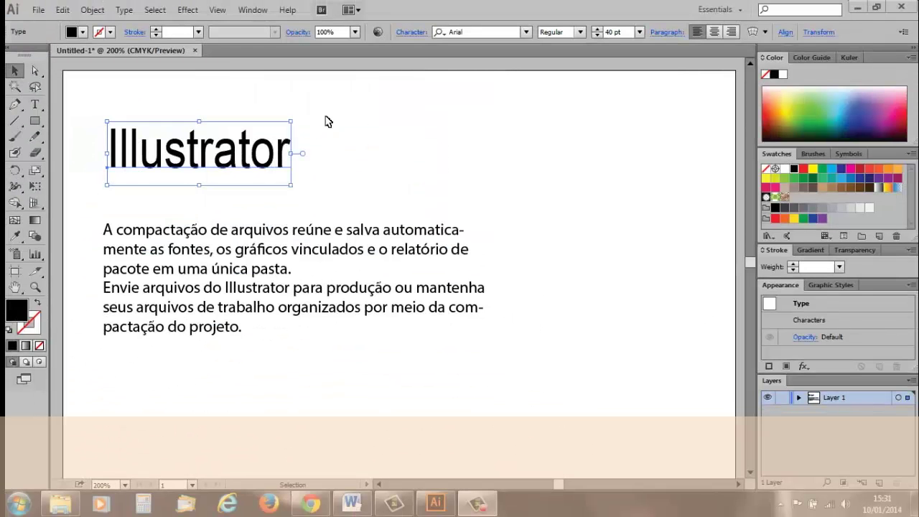
{"action": "left_click", "coordinate": [404, 32]}
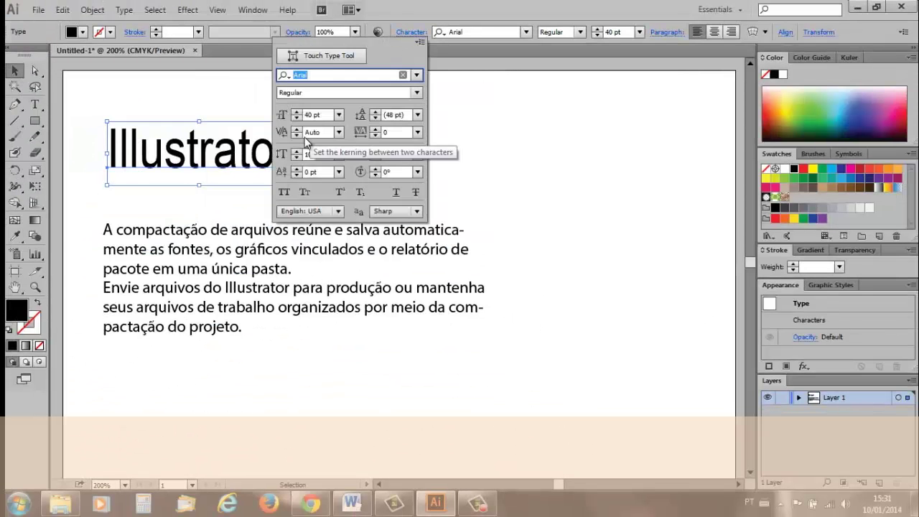
{"action": "left_click", "coordinate": [376, 113]}
{"action": "left_click", "coordinate": [376, 113]}
{"action": "left_click", "coordinate": [376, 118]}
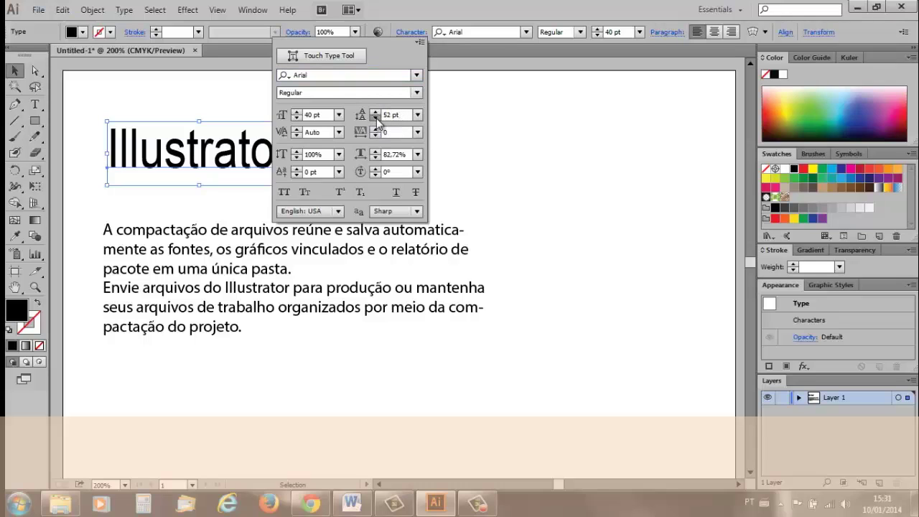
{"action": "left_click", "coordinate": [375, 118]}
{"action": "left_click", "coordinate": [375, 118]}
Step: Try stretching the title's vertical scale to about 110% and return it to 100%
{"action": "left_click", "coordinate": [296, 152]}
{"action": "left_click", "coordinate": [296, 152]}
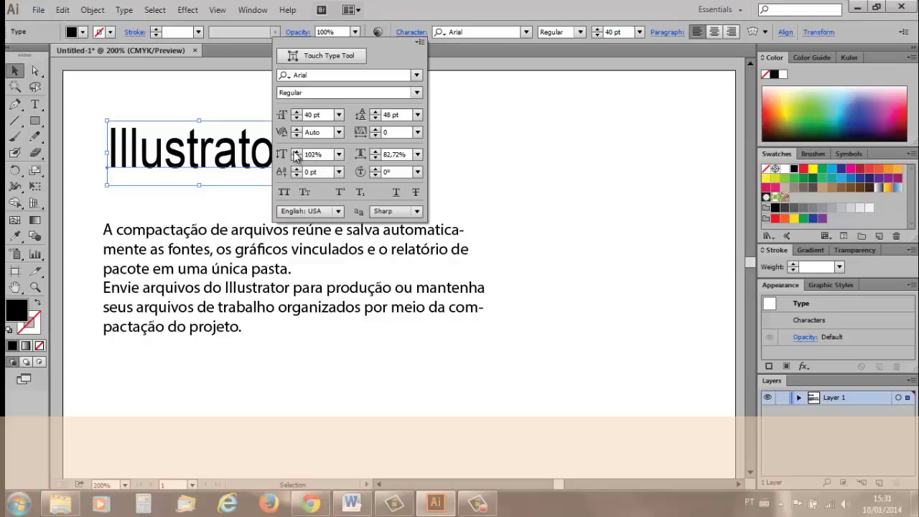
{"action": "left_click", "coordinate": [296, 152]}
{"action": "left_click", "coordinate": [296, 151]}
{"action": "left_click", "coordinate": [296, 152]}
{"action": "left_click", "coordinate": [296, 152]}
{"action": "left_click", "coordinate": [296, 151]}
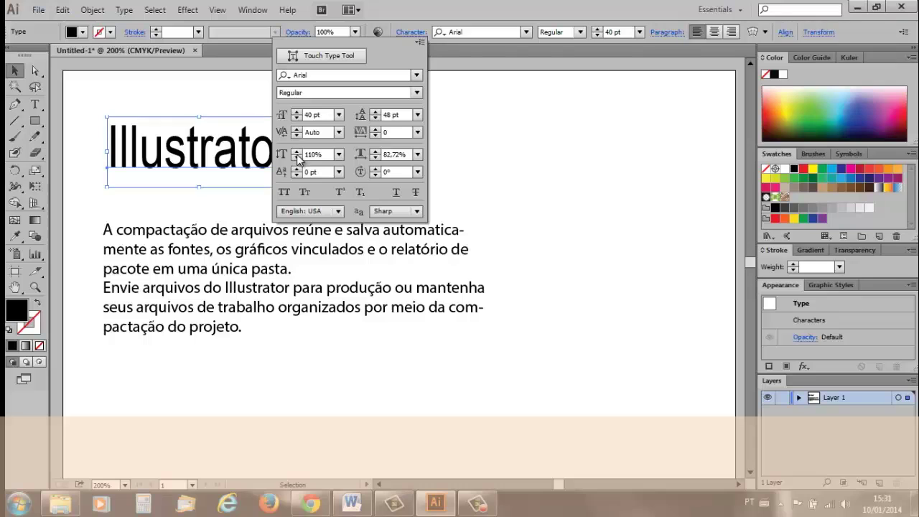
{"action": "left_click", "coordinate": [296, 152]}
{"action": "left_click", "coordinate": [296, 152]}
{"action": "left_click", "coordinate": [296, 157]}
{"action": "left_click", "coordinate": [296, 157]}
{"action": "left_click", "coordinate": [296, 157]}
{"action": "left_click", "coordinate": [296, 158]}
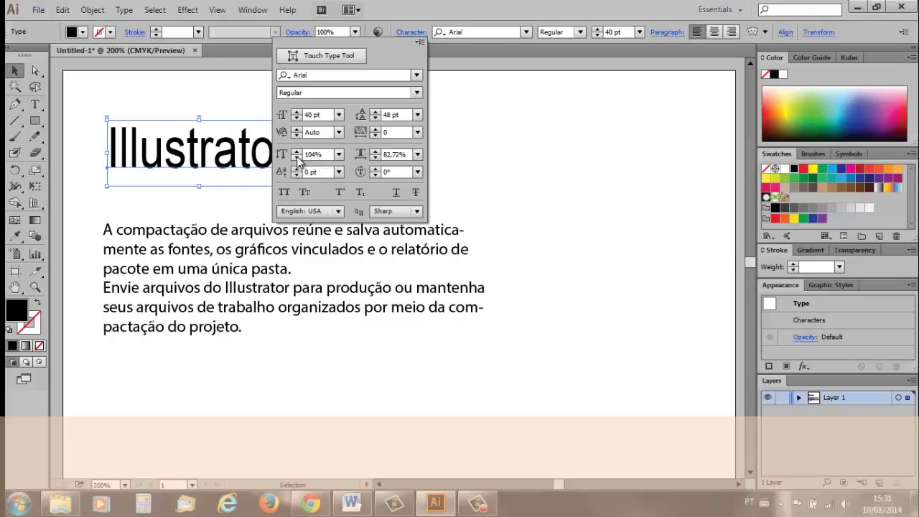
{"action": "left_click", "coordinate": [296, 157]}
{"action": "left_click", "coordinate": [296, 157]}
{"action": "left_click", "coordinate": [296, 158]}
{"action": "left_click", "coordinate": [296, 157]}
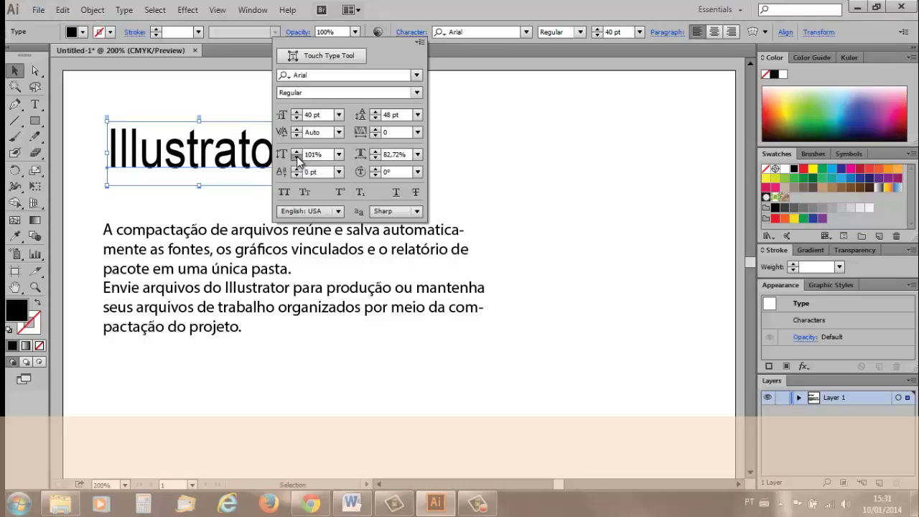
Step: Widen the title by raising its horizontal scale to 91%
{"action": "left_click", "coordinate": [374, 152]}
{"action": "left_click", "coordinate": [375, 152]}
{"action": "left_click", "coordinate": [374, 152]}
{"action": "left_click", "coordinate": [375, 151]}
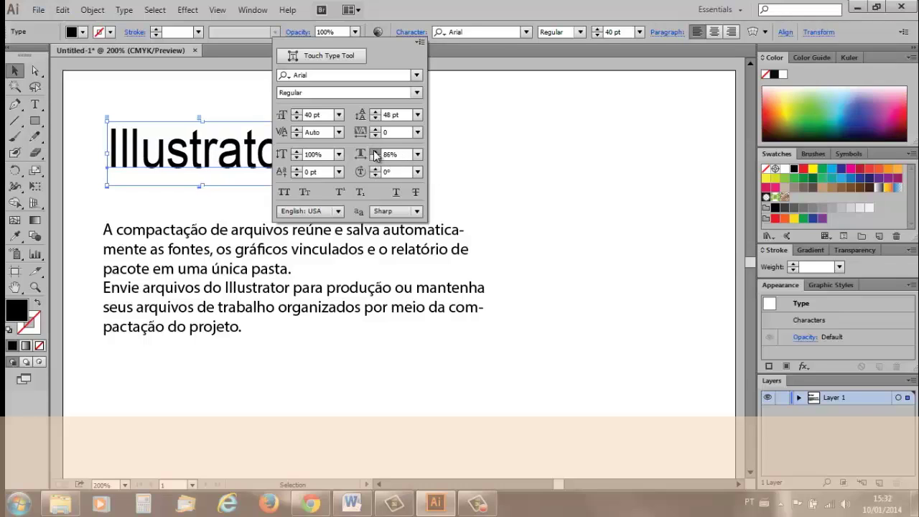
{"action": "left_click", "coordinate": [375, 152]}
{"action": "left_click", "coordinate": [374, 152]}
{"action": "left_click", "coordinate": [374, 151]}
{"action": "left_click", "coordinate": [374, 151]}
{"action": "left_click", "coordinate": [374, 152]}
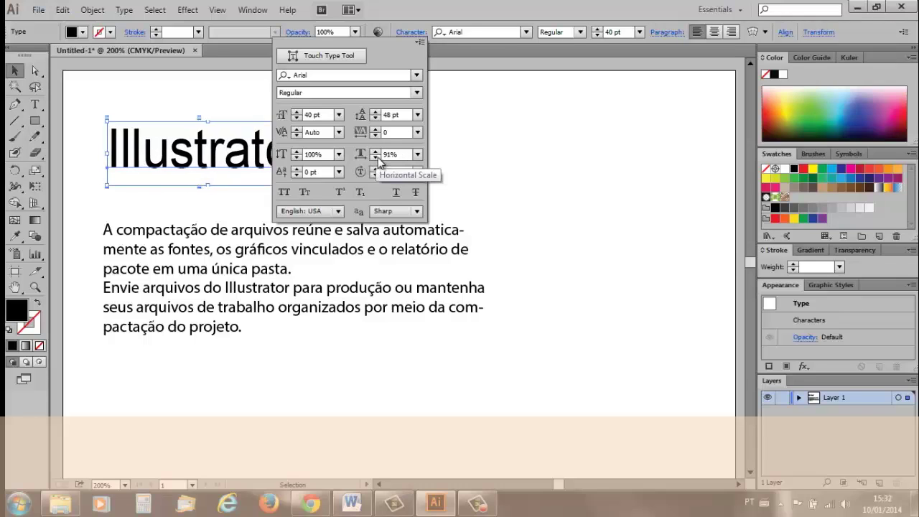
Step: Narrow the title by lowering its horizontal scale to 80%
{"action": "left_click", "coordinate": [375, 157]}
{"action": "left_click", "coordinate": [376, 157]}
{"action": "left_click", "coordinate": [376, 157]}
{"action": "left_click", "coordinate": [375, 158]}
{"action": "left_click", "coordinate": [376, 157]}
{"action": "left_click", "coordinate": [376, 157]}
{"action": "left_click", "coordinate": [375, 158]}
{"action": "left_click", "coordinate": [376, 157]}
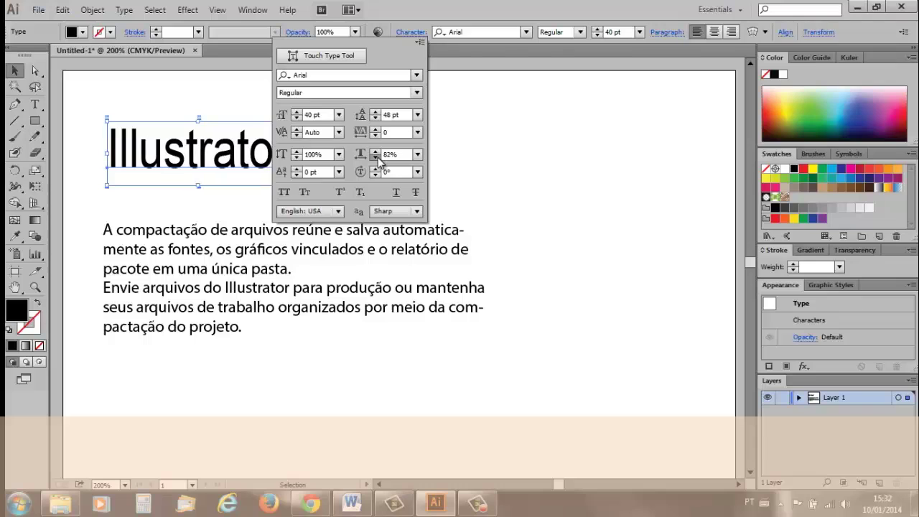
{"action": "left_click", "coordinate": [375, 158]}
{"action": "left_click", "coordinate": [376, 158]}
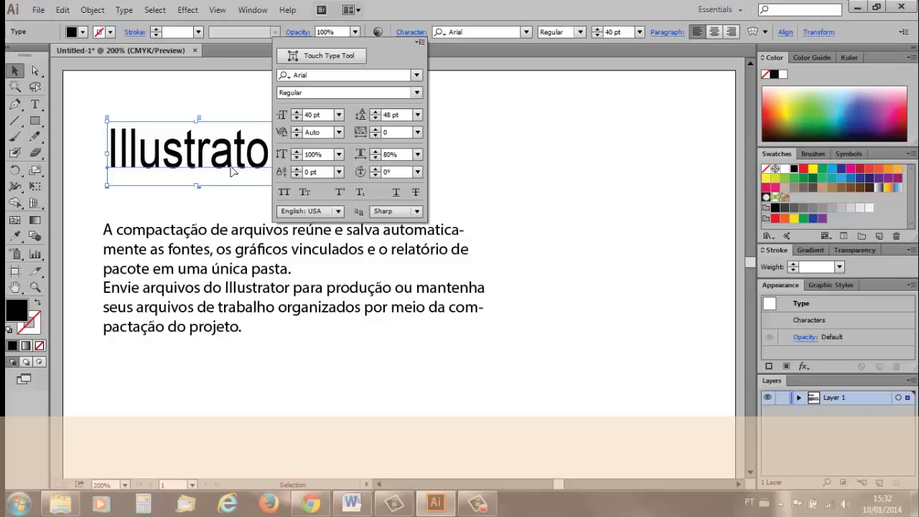
Step: Select only the letter "a" in the Illustrator title and raise its baseline shift to 5 pt
{"action": "left_click", "coordinate": [216, 170]}
{"action": "double_click", "coordinate": [213, 168]}
{"action": "double_click", "coordinate": [213, 158]}
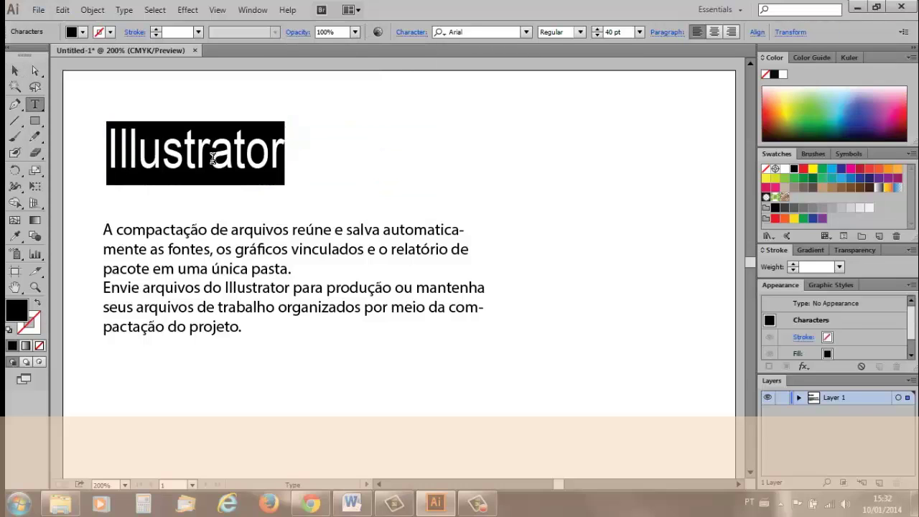
{"action": "left_click", "coordinate": [212, 158]}
{"action": "left_click_drag", "start_coordinate": [212, 158], "coordinate": [232, 159]}
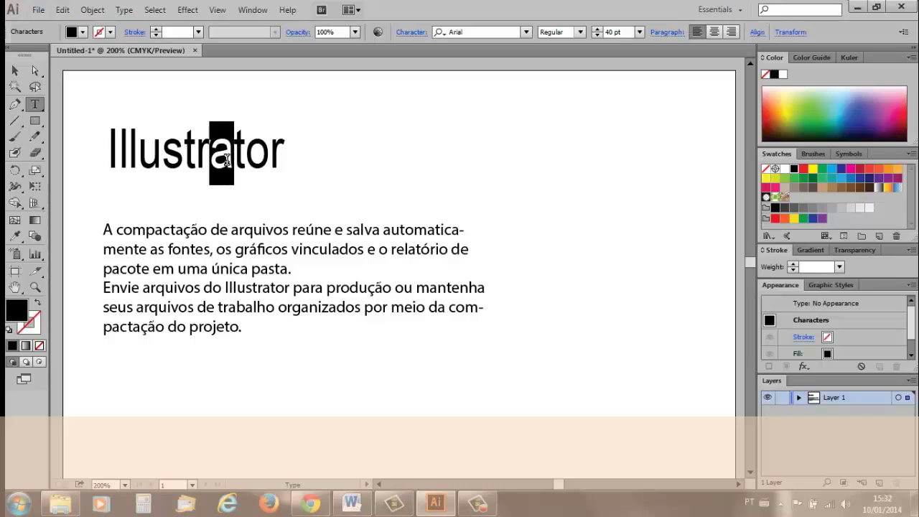
{"action": "left_click", "coordinate": [403, 33]}
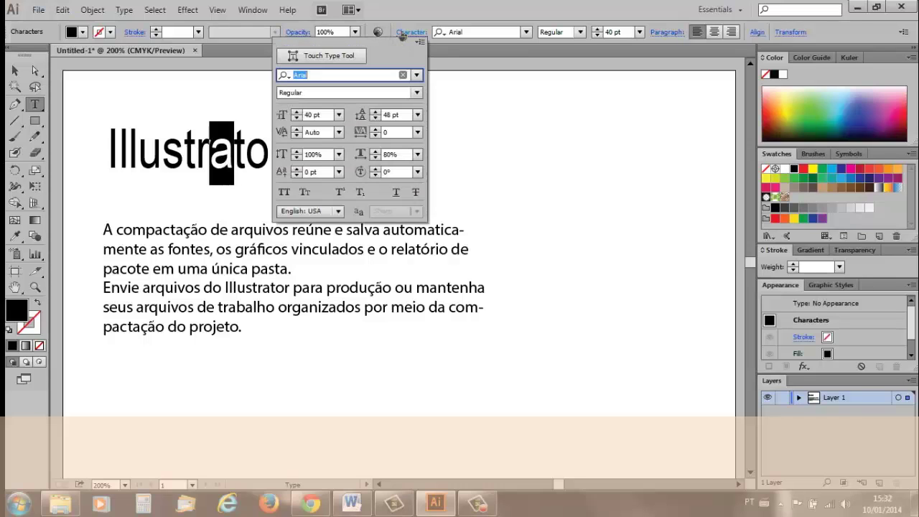
{"action": "left_click", "coordinate": [297, 168]}
{"action": "left_click", "coordinate": [297, 169]}
{"action": "left_click", "coordinate": [297, 169]}
{"action": "left_click", "coordinate": [297, 169]}
{"action": "left_click", "coordinate": [297, 169]}
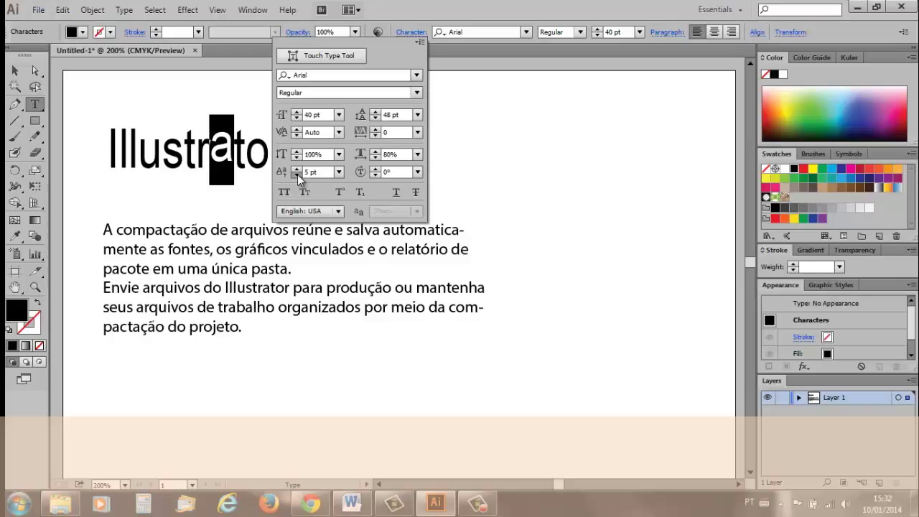
Step: Lower the baseline shift of the title's letter "a" to -2 pt
{"action": "left_click", "coordinate": [296, 174]}
{"action": "left_click", "coordinate": [297, 174]}
{"action": "left_click", "coordinate": [296, 175]}
{"action": "left_click", "coordinate": [297, 175]}
{"action": "left_click", "coordinate": [296, 174]}
{"action": "left_click", "coordinate": [297, 174]}
{"action": "left_click", "coordinate": [296, 175]}
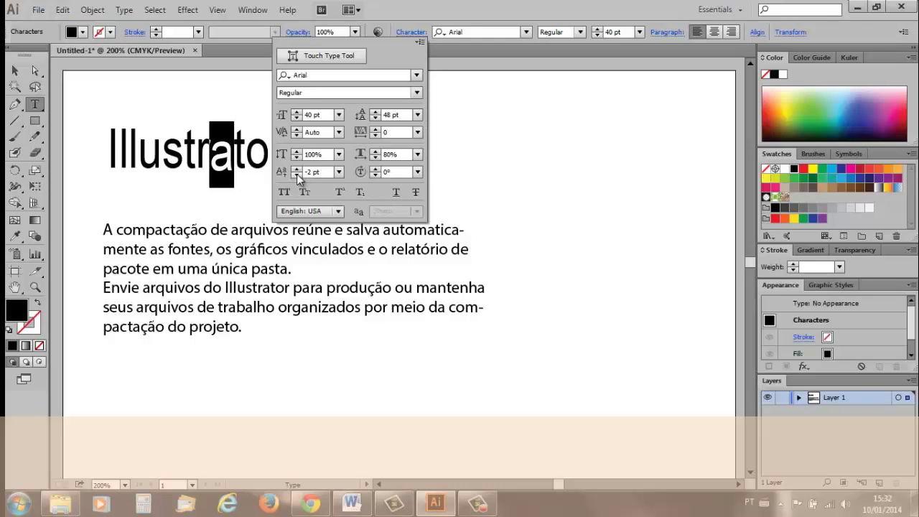
Step: Return the baseline shift of the title's letter "a" to 0 pt and set its character rotation to 22°
{"action": "left_click", "coordinate": [296, 170]}
{"action": "left_click", "coordinate": [296, 170]}
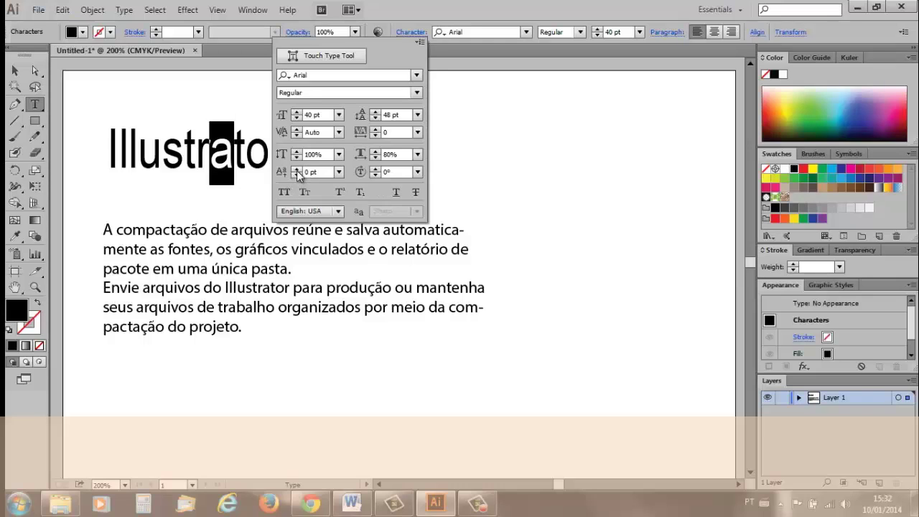
{"action": "left_click", "coordinate": [376, 170]}
{"action": "left_click", "coordinate": [375, 170]}
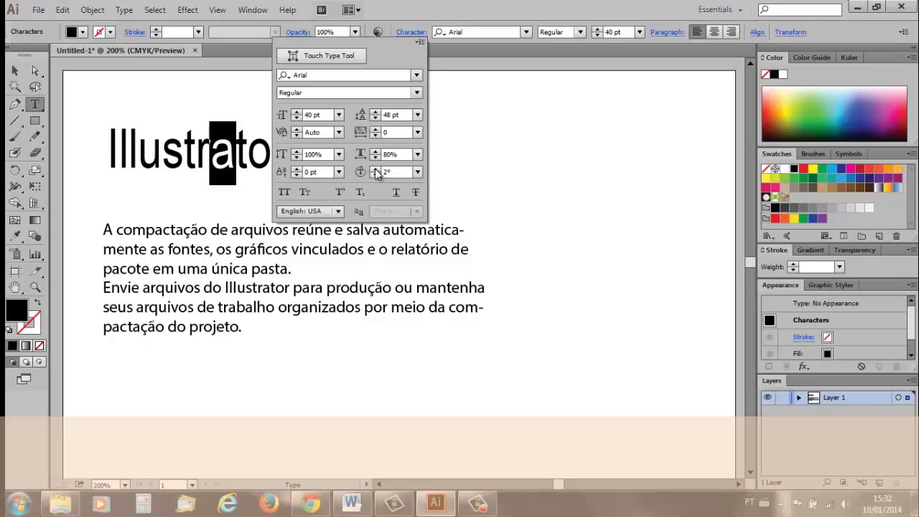
{"action": "left_click", "coordinate": [376, 169]}
{"action": "left_click", "coordinate": [375, 170]}
{"action": "left_click", "coordinate": [376, 169]}
{"action": "left_click", "coordinate": [375, 169]}
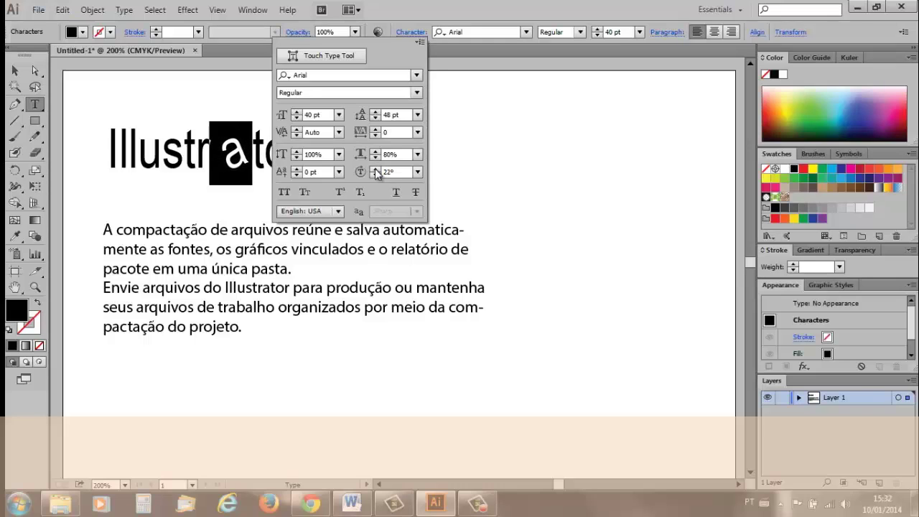
Step: Set the character rotation of the title's letter "a" back to 0°
{"action": "left_click", "coordinate": [374, 176]}
{"action": "left_click", "coordinate": [374, 177]}
{"action": "left_click", "coordinate": [374, 176]}
{"action": "left_click", "coordinate": [374, 176]}
{"action": "left_click", "coordinate": [374, 177]}
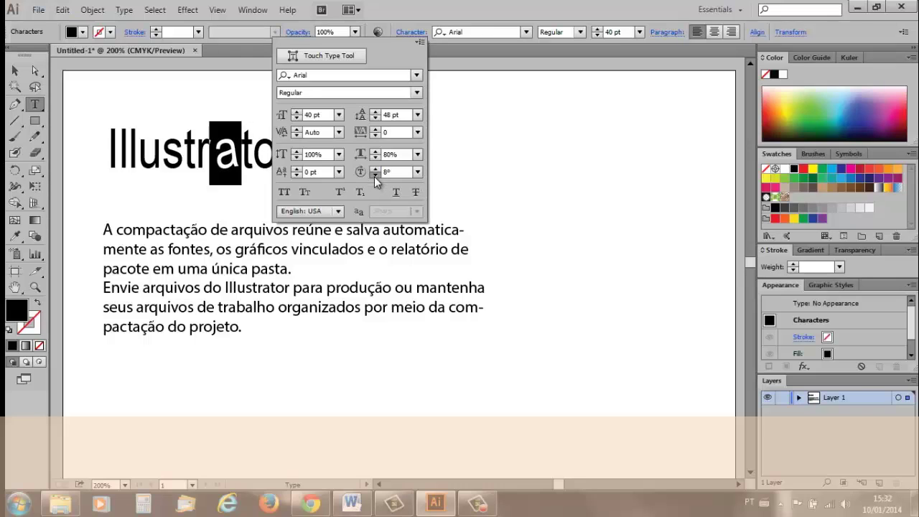
{"action": "left_click", "coordinate": [375, 176]}
{"action": "left_click", "coordinate": [374, 176]}
{"action": "left_click", "coordinate": [374, 177]}
{"action": "left_click", "coordinate": [375, 176]}
{"action": "left_click", "coordinate": [375, 177]}
{"action": "left_click", "coordinate": [375, 177]}
{"action": "left_click", "coordinate": [375, 176]}
{"action": "left_click", "coordinate": [374, 177]}
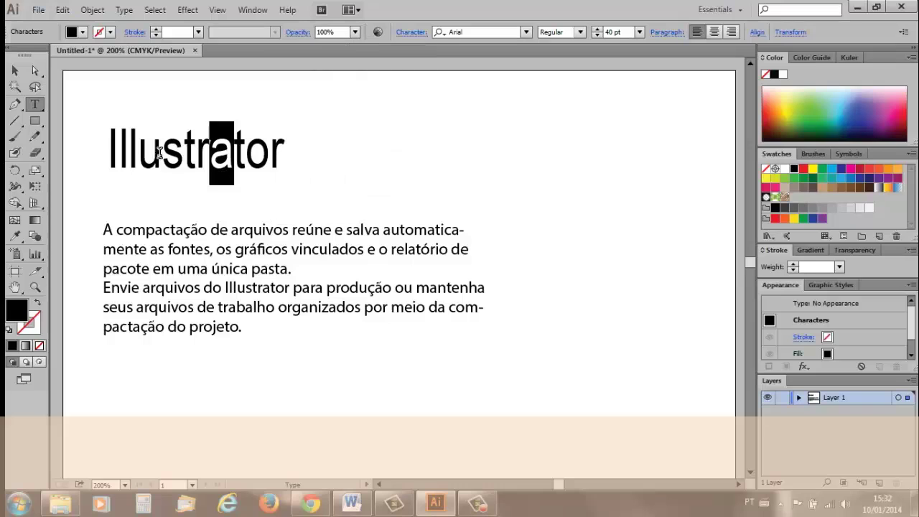
Step: Select the whole Illustrator title and try All Caps and Small Caps on it, turning each off again
{"action": "left_click_drag", "start_coordinate": [111, 146], "coordinate": [308, 145]}
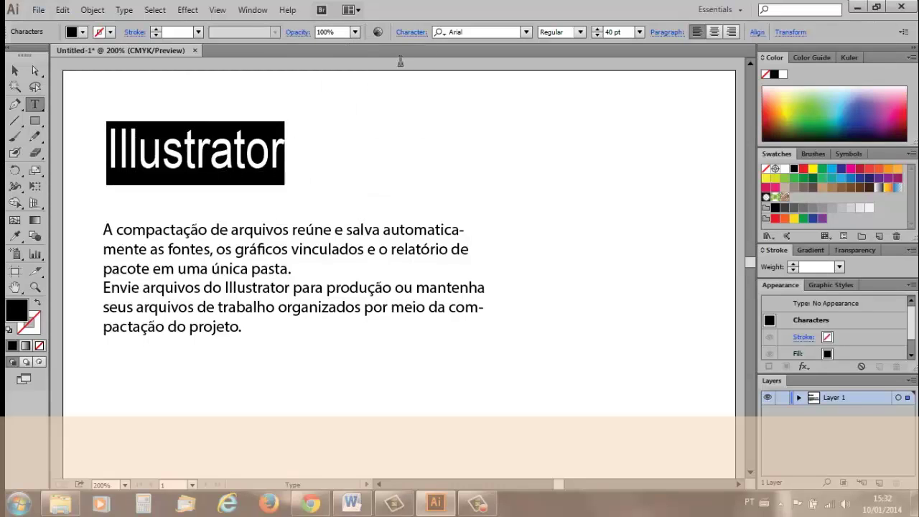
{"action": "left_click", "coordinate": [412, 32]}
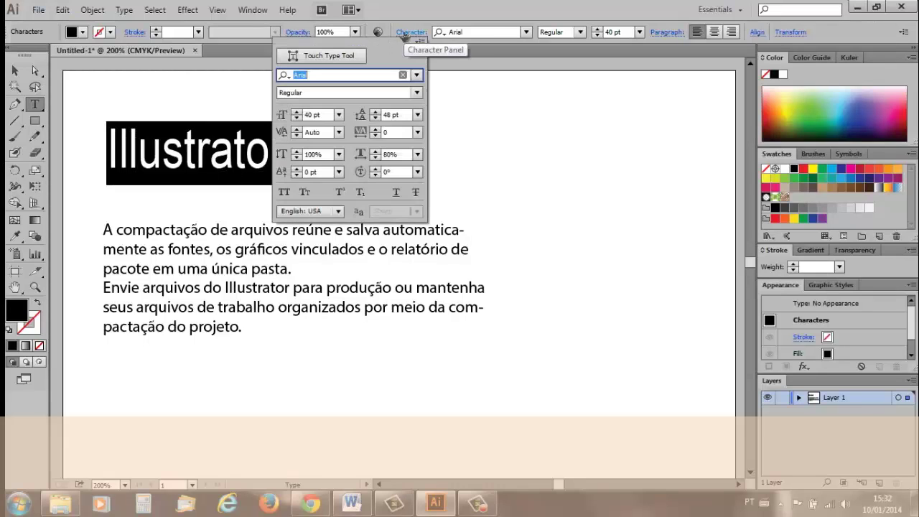
{"action": "left_click", "coordinate": [286, 194]}
{"action": "left_click", "coordinate": [286, 194]}
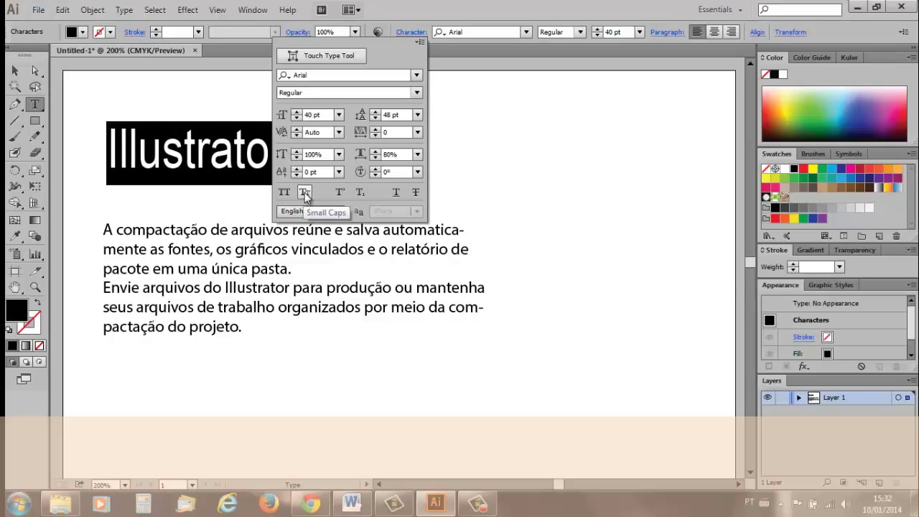
{"action": "left_click", "coordinate": [304, 193]}
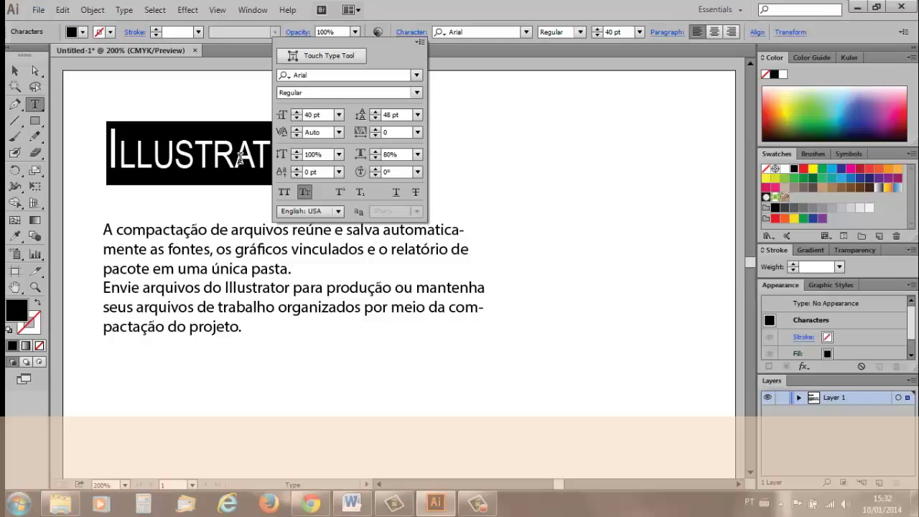
{"action": "left_click", "coordinate": [305, 192]}
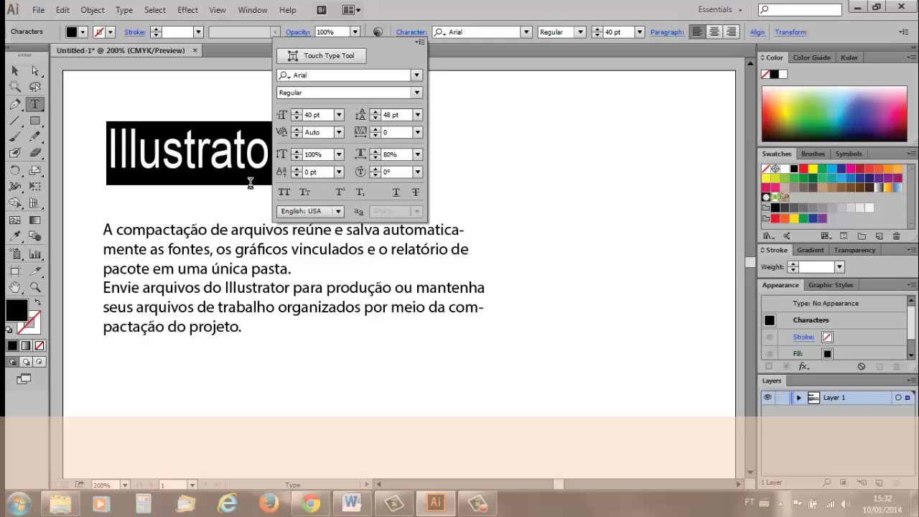
Step: Select only the letter "a" in the title and try superscript, subscript, underline and strikethrough on it
{"action": "left_click_drag", "start_coordinate": [208, 161], "coordinate": [231, 162]}
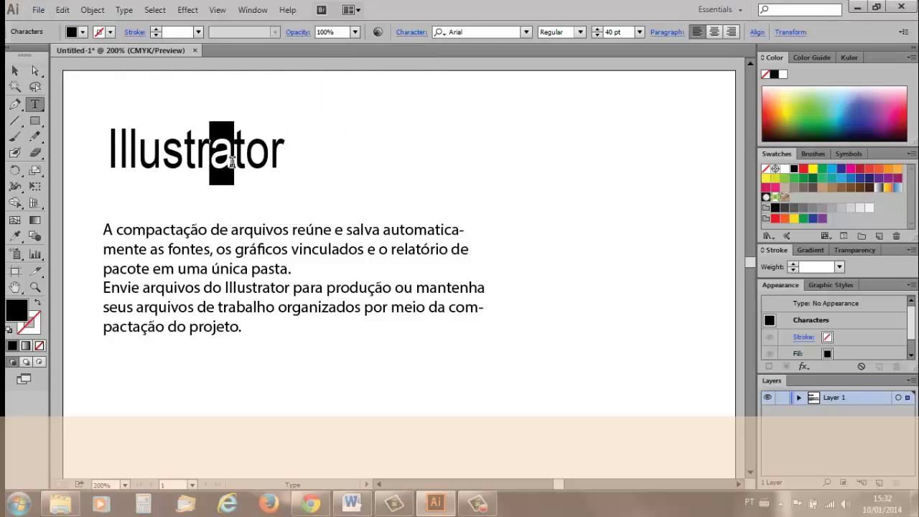
{"action": "left_click", "coordinate": [416, 33]}
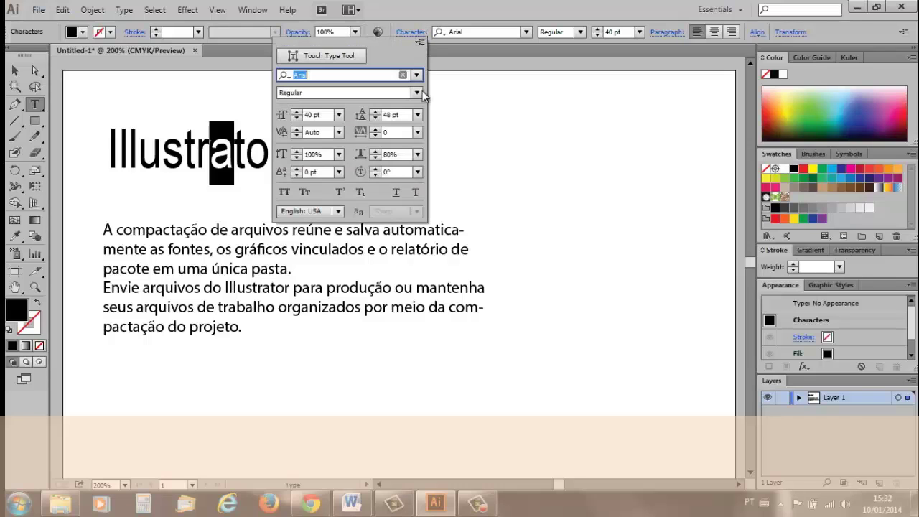
{"action": "left_click", "coordinate": [339, 194]}
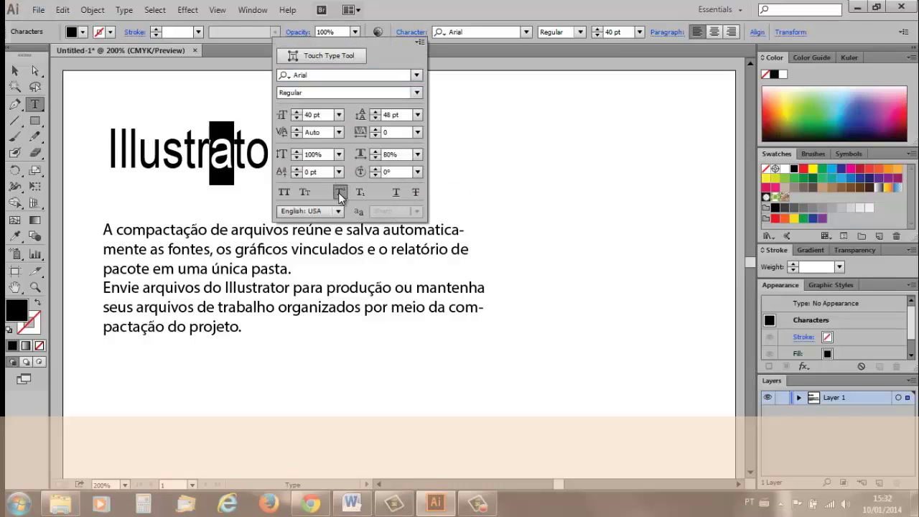
{"action": "left_click", "coordinate": [339, 192]}
{"action": "left_click", "coordinate": [359, 193]}
{"action": "left_click", "coordinate": [358, 195]}
{"action": "left_click", "coordinate": [395, 193]}
{"action": "left_click", "coordinate": [415, 194]}
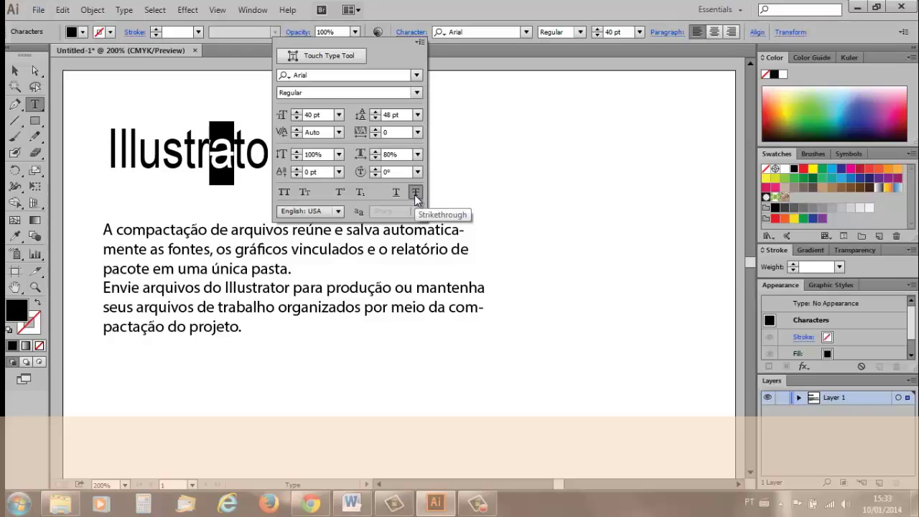
Step: Set the language of the title's letter "a" to Portuguese: Brazilian
{"action": "left_click", "coordinate": [339, 210]}
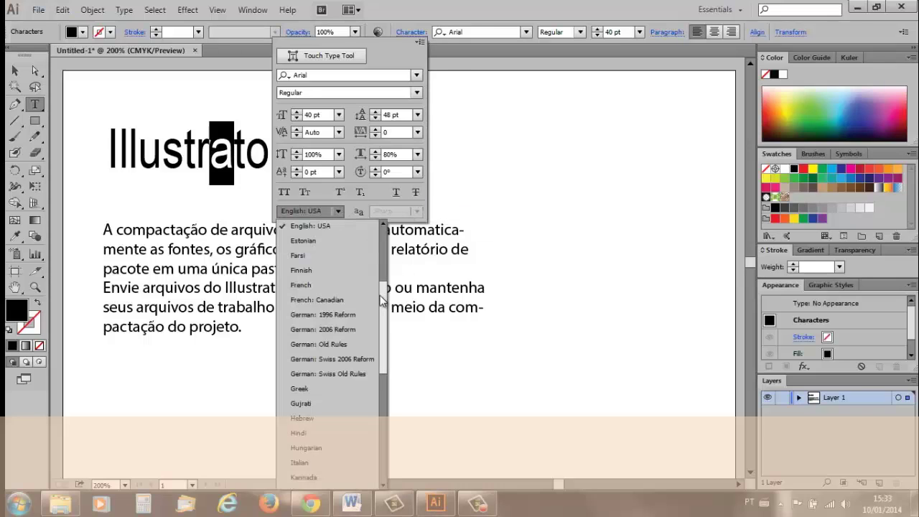
{"action": "scroll", "coordinate": [384, 378], "scroll_direction": "down", "scroll_amount": 5}
{"action": "scroll", "coordinate": [384, 379], "scroll_direction": "down", "scroll_amount": 1}
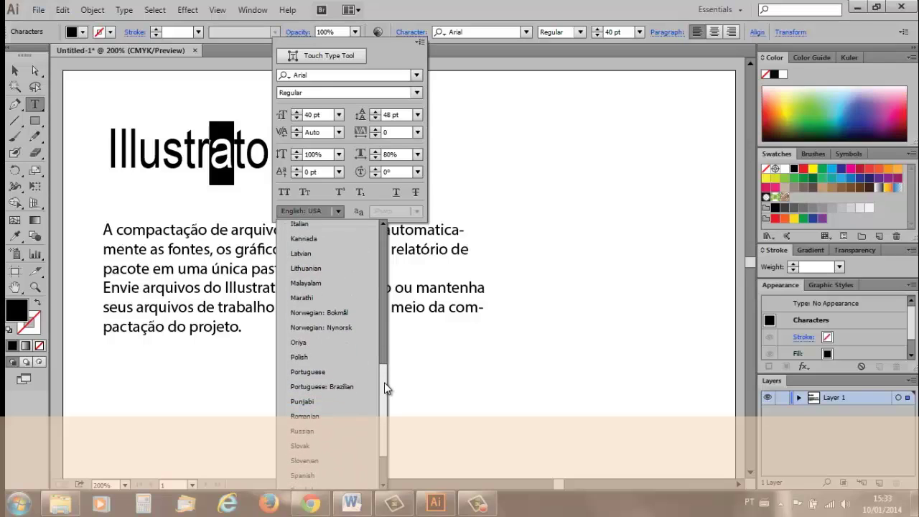
{"action": "left_click", "coordinate": [348, 387]}
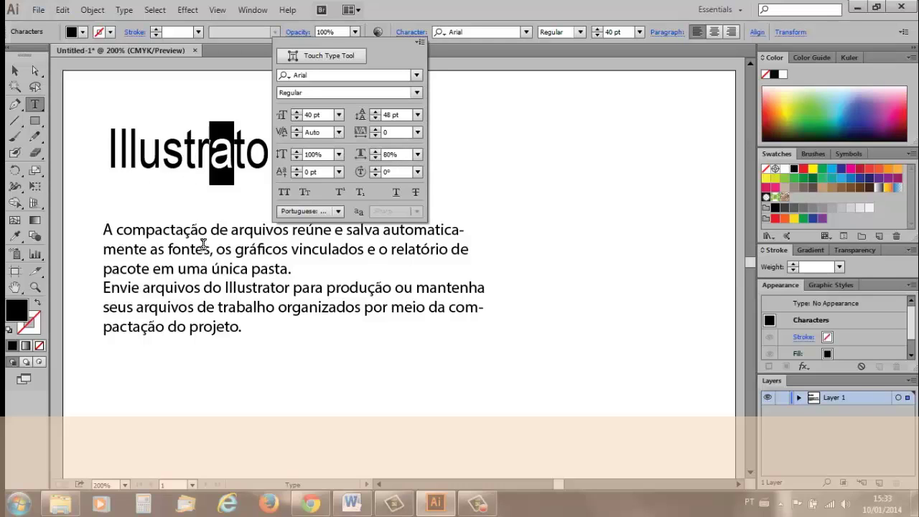
Step: Select all the body text below the title and raise its leading to 21 pt
{"action": "left_click_drag", "start_coordinate": [104, 230], "coordinate": [269, 325]}
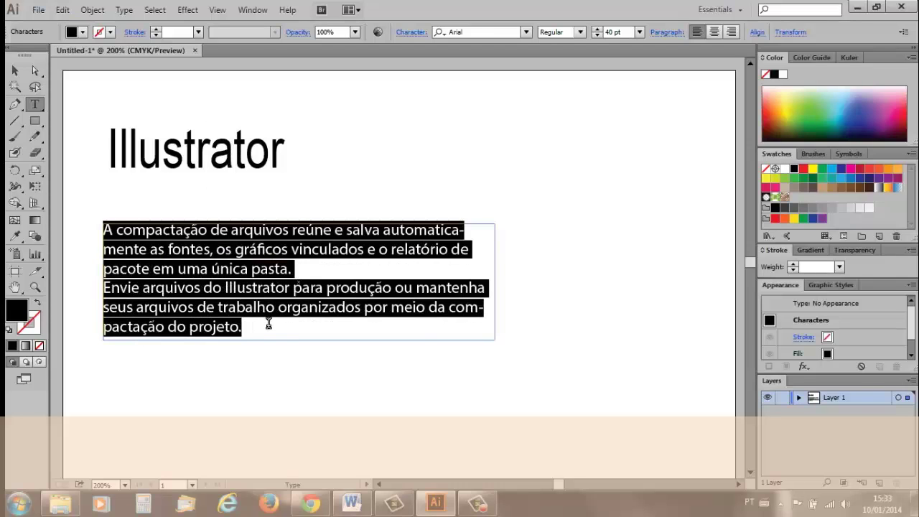
{"action": "left_click", "coordinate": [413, 33]}
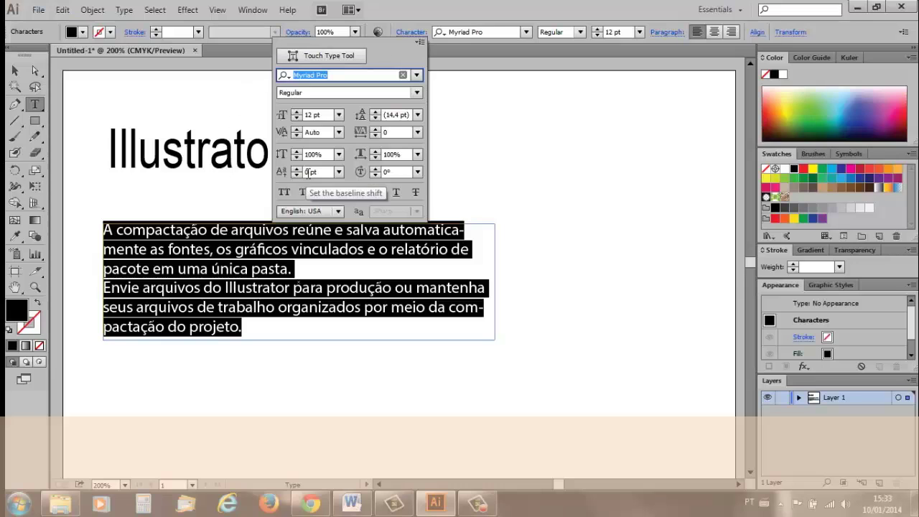
{"action": "left_click", "coordinate": [375, 112]}
{"action": "left_click", "coordinate": [375, 113]}
{"action": "left_click", "coordinate": [375, 112]}
{"action": "left_click", "coordinate": [375, 113]}
{"action": "left_click", "coordinate": [375, 113]}
{"action": "left_click", "coordinate": [375, 113]}
{"action": "left_click", "coordinate": [375, 113]}
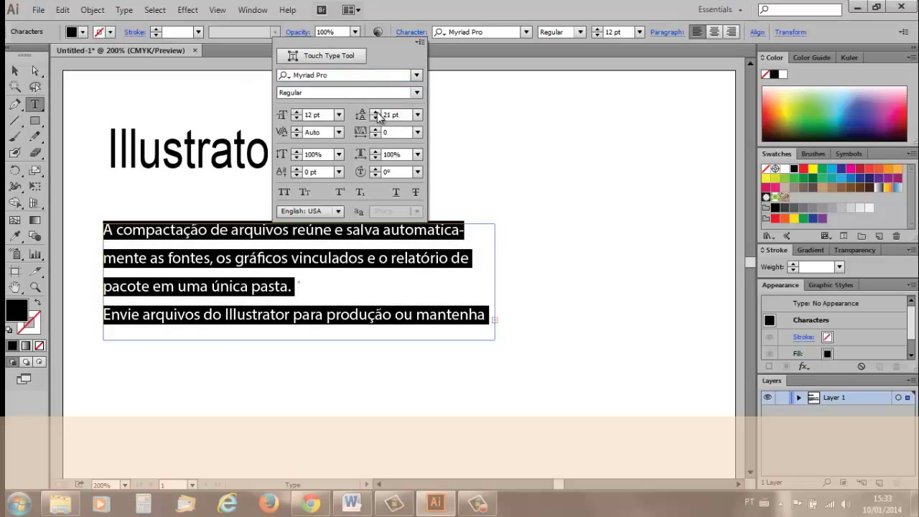
Step: Tighten the body text's line spacing by lowering its leading to 14 pt
{"action": "left_click", "coordinate": [376, 117]}
{"action": "left_click", "coordinate": [376, 117]}
{"action": "left_click", "coordinate": [376, 117]}
{"action": "left_click", "coordinate": [376, 117]}
{"action": "left_click", "coordinate": [375, 118]}
{"action": "left_click", "coordinate": [375, 117]}
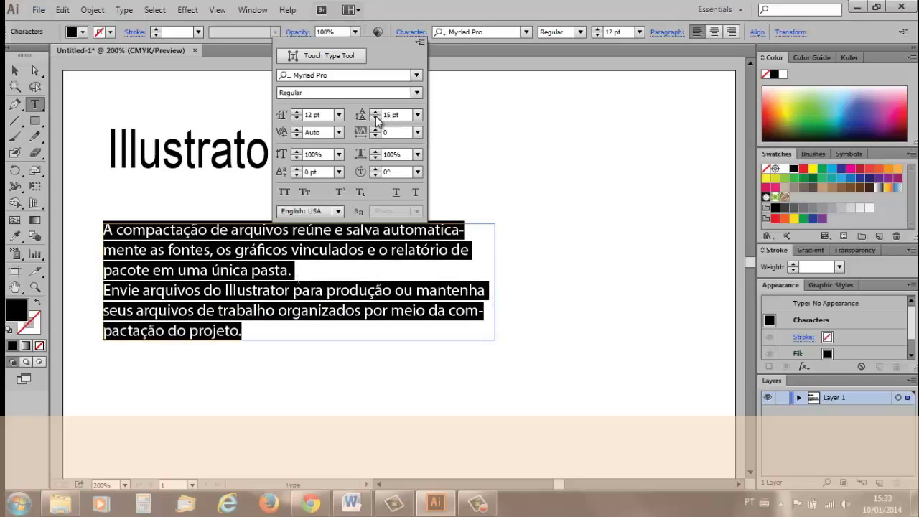
{"action": "left_click", "coordinate": [375, 117]}
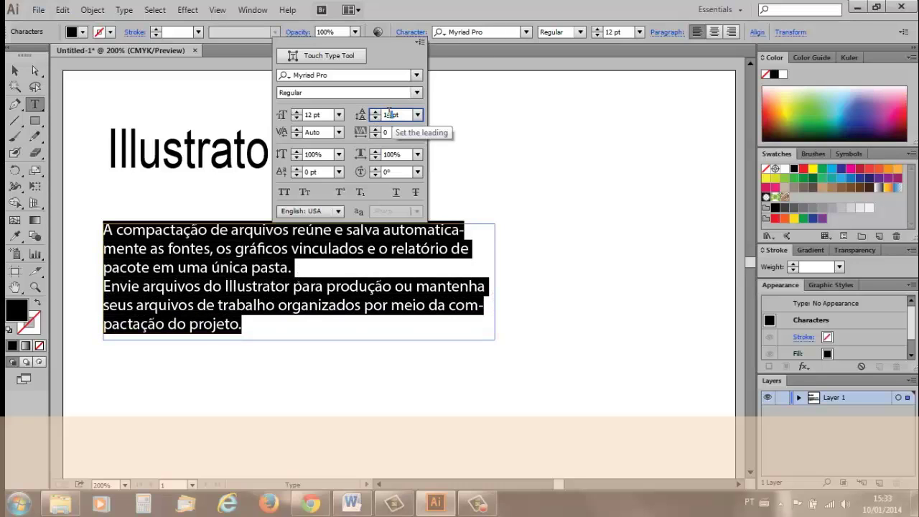
Step: Try to raise the kerning and vertical scale of the selected body text
{"action": "left_click", "coordinate": [307, 114]}
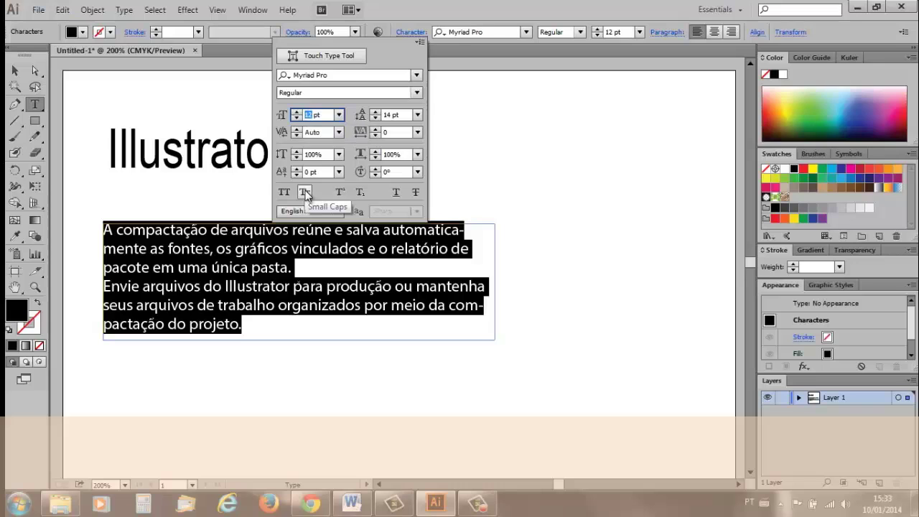
{"action": "left_click", "coordinate": [297, 129]}
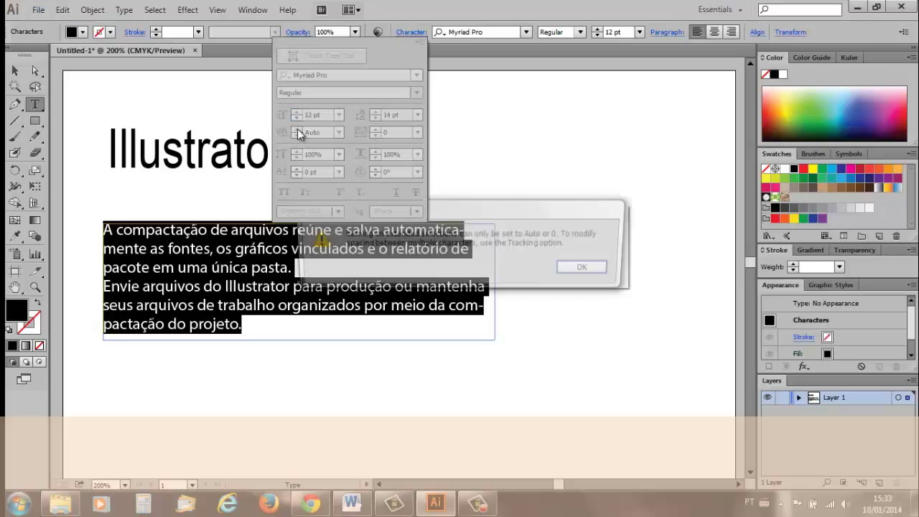
{"action": "left_click", "coordinate": [590, 269]}
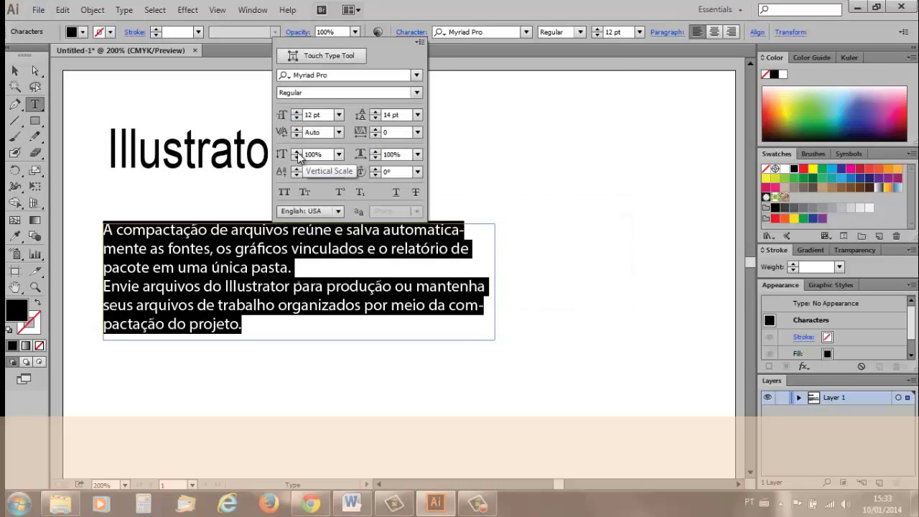
{"action": "left_click", "coordinate": [297, 152]}
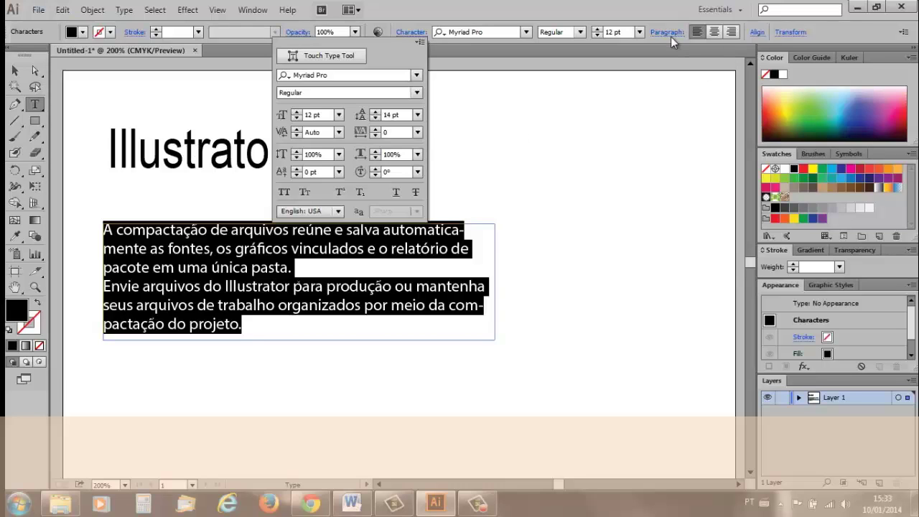
Step: Try right and centre alignment on the body text and return it to left alignment
{"action": "left_click", "coordinate": [731, 33]}
{"action": "left_click", "coordinate": [714, 32]}
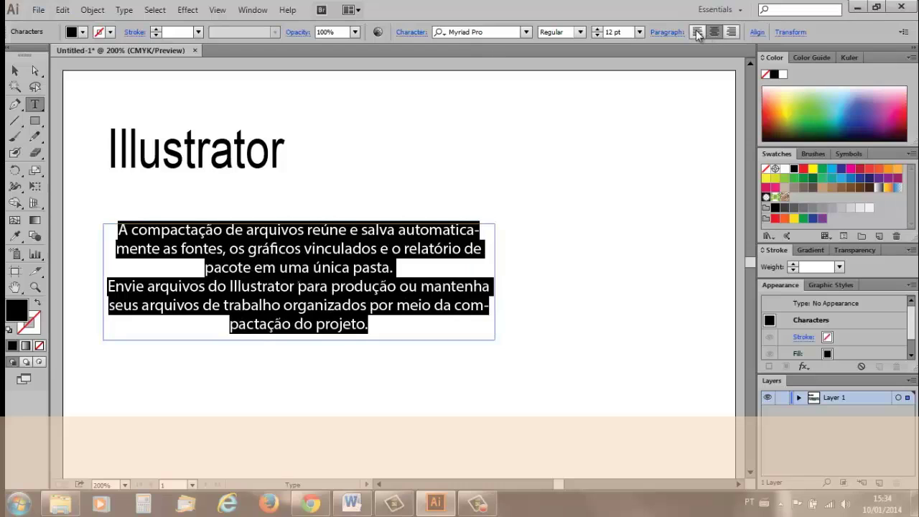
{"action": "left_click", "coordinate": [697, 33]}
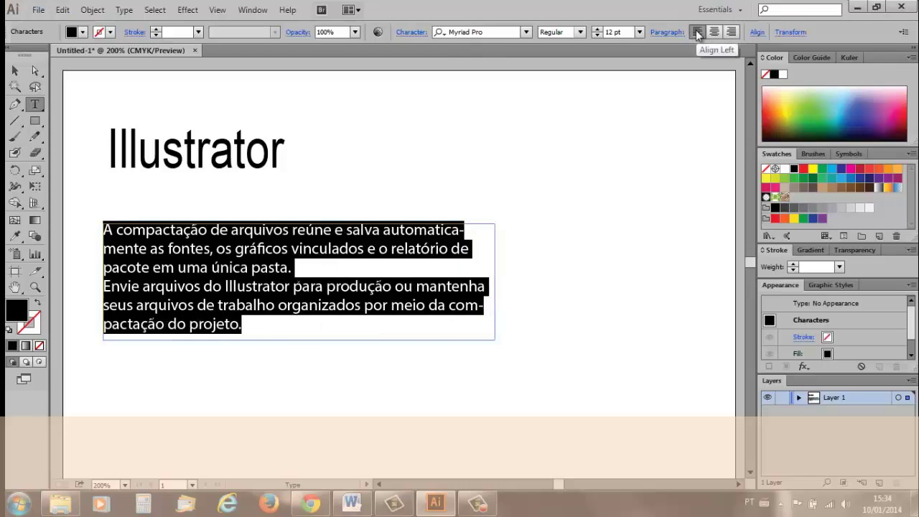
Step: In the paragraph settings, try centred, right-aligned and justified body text, ending with Justify with last line aligned right
{"action": "left_click", "coordinate": [658, 33]}
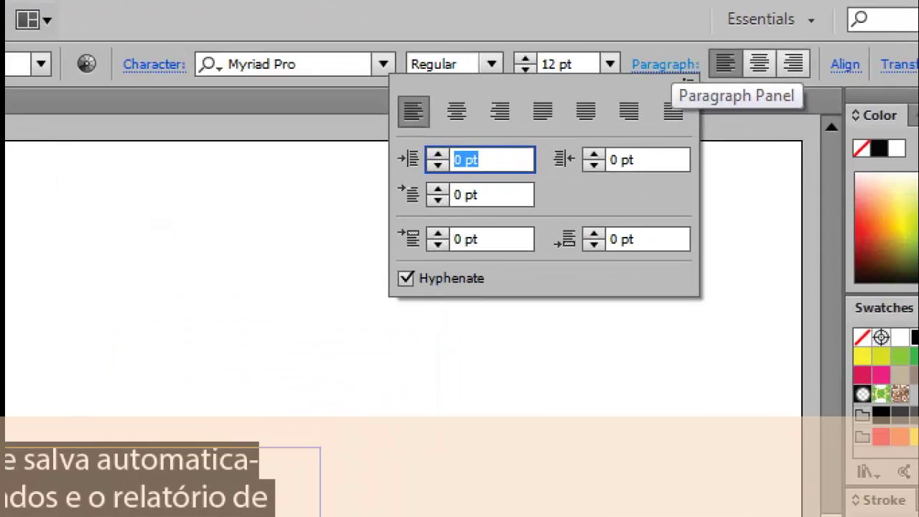
{"action": "left_click", "coordinate": [668, 33]}
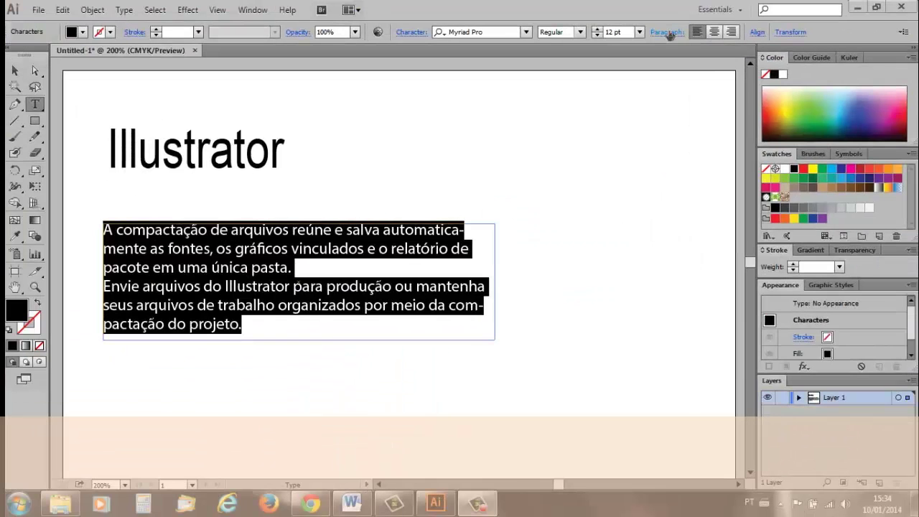
{"action": "left_click", "coordinate": [668, 33]}
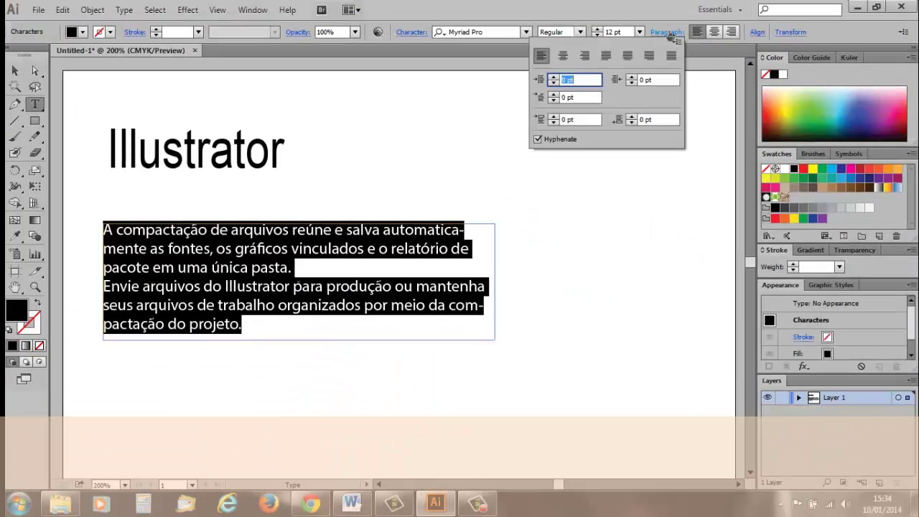
{"action": "left_click", "coordinate": [564, 57]}
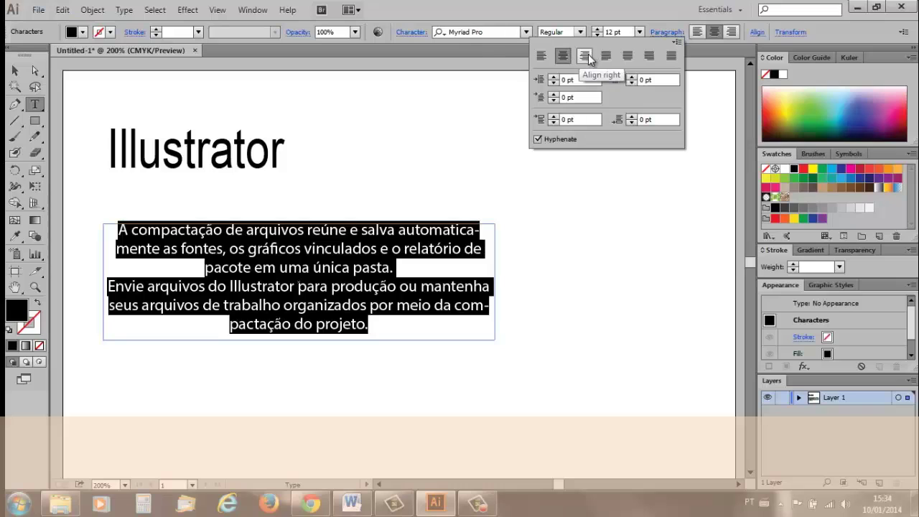
{"action": "left_click", "coordinate": [587, 55]}
{"action": "left_click", "coordinate": [609, 55]}
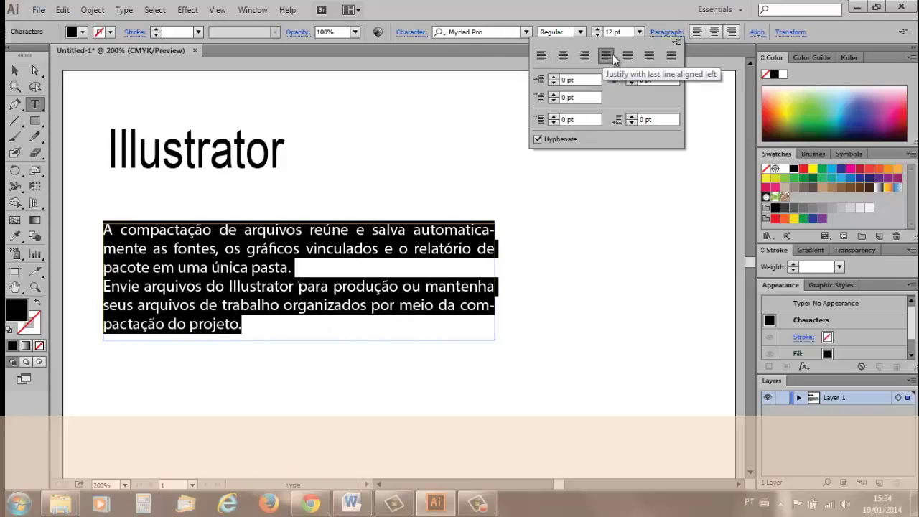
{"action": "left_click", "coordinate": [628, 57]}
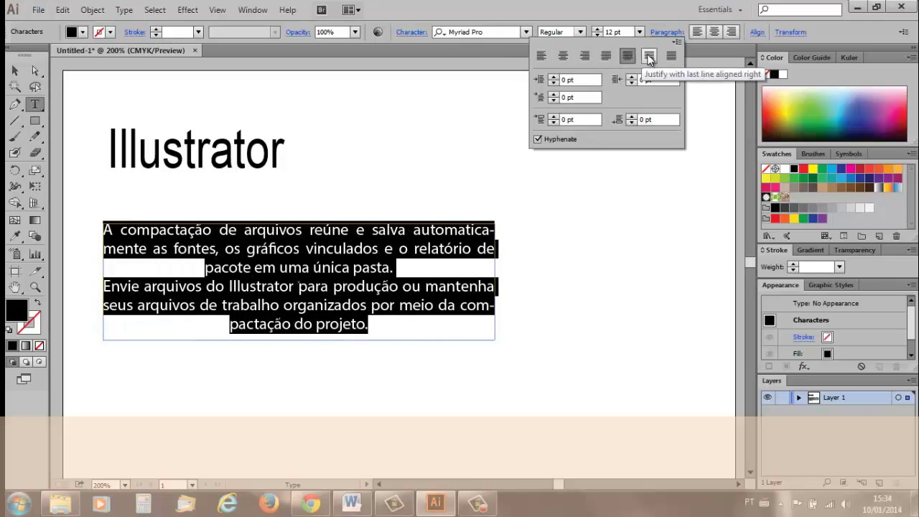
{"action": "left_click", "coordinate": [649, 57]}
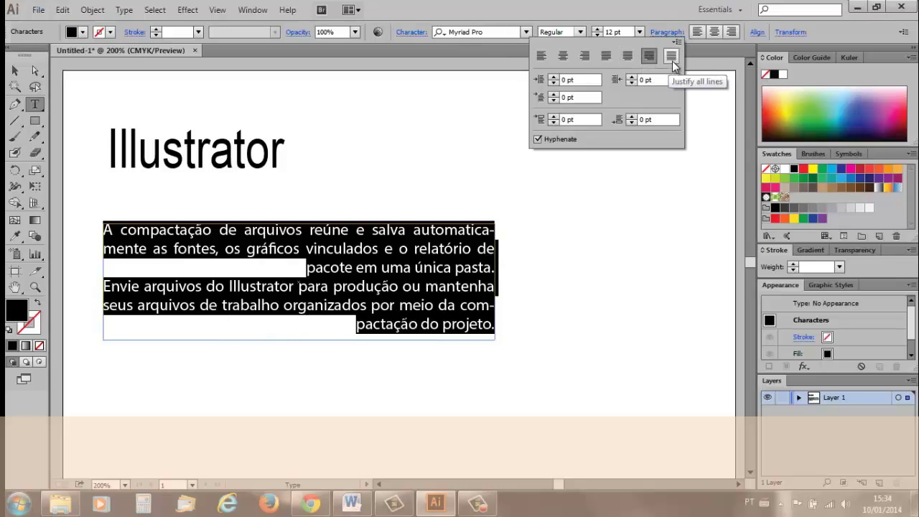
Step: Try Justify all lines on the body text, settling on Justify with last line aligned left
{"action": "left_click", "coordinate": [672, 56]}
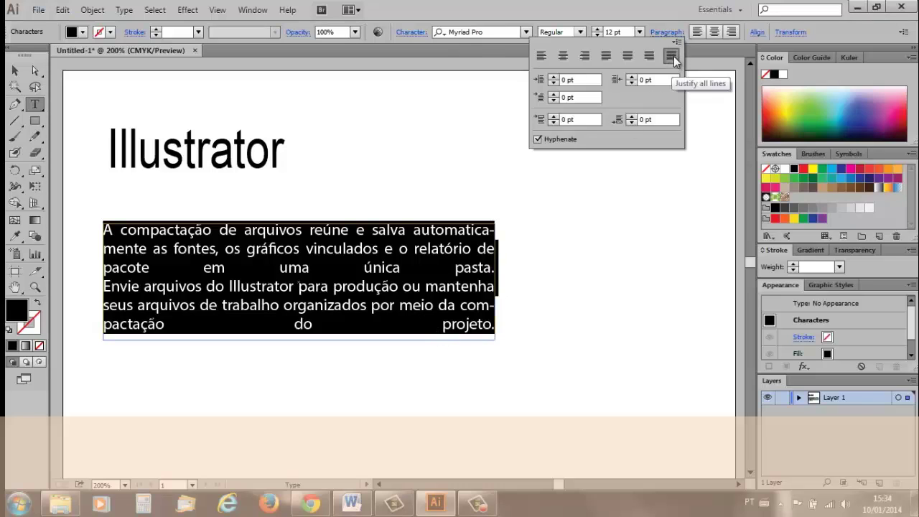
{"action": "left_click", "coordinate": [609, 54]}
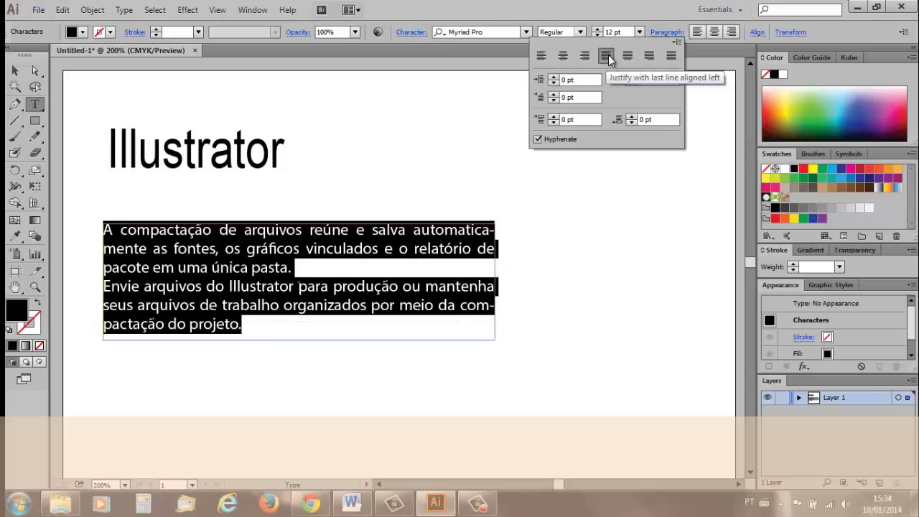
Step: Set both the left and right indents of the body text to 7 pt
{"action": "left_click", "coordinate": [552, 78]}
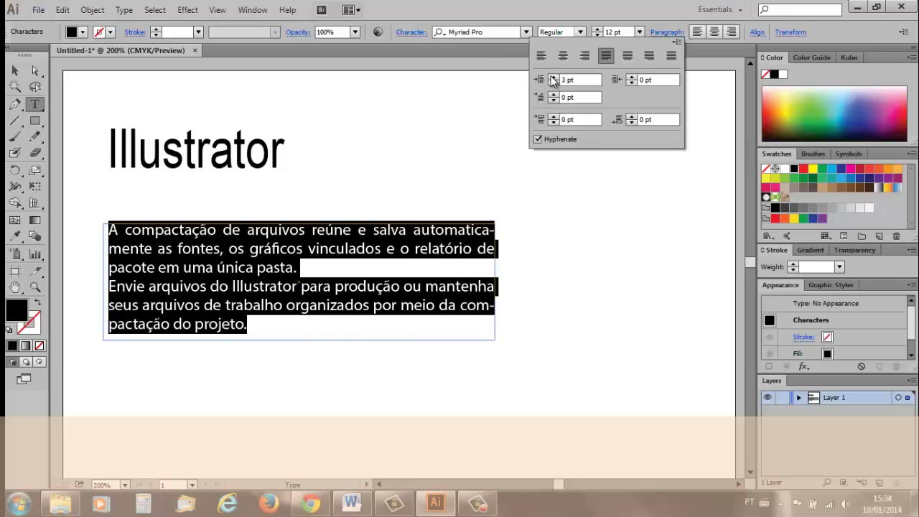
{"action": "left_click", "coordinate": [552, 77]}
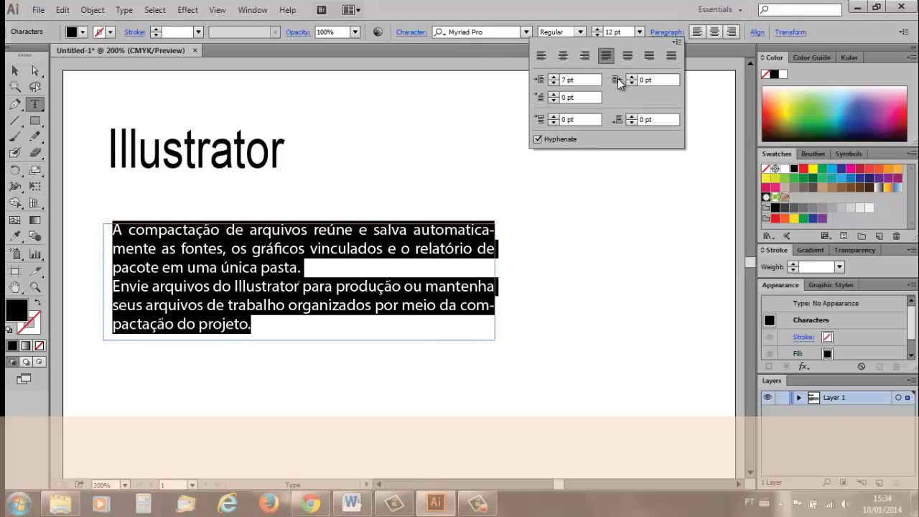
{"action": "left_click", "coordinate": [632, 80]}
{"action": "left_click", "coordinate": [632, 79]}
{"action": "left_click", "coordinate": [632, 79]}
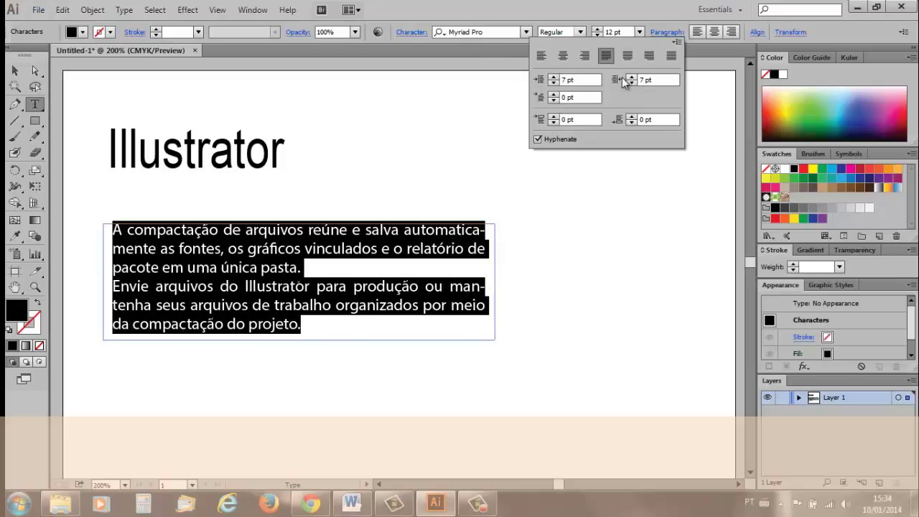
Step: Give the first line of each body text paragraph an 8 pt indent
{"action": "left_click", "coordinate": [554, 94]}
{"action": "left_click", "coordinate": [554, 94]}
{"action": "left_click", "coordinate": [554, 94]}
{"action": "left_click", "coordinate": [554, 94]}
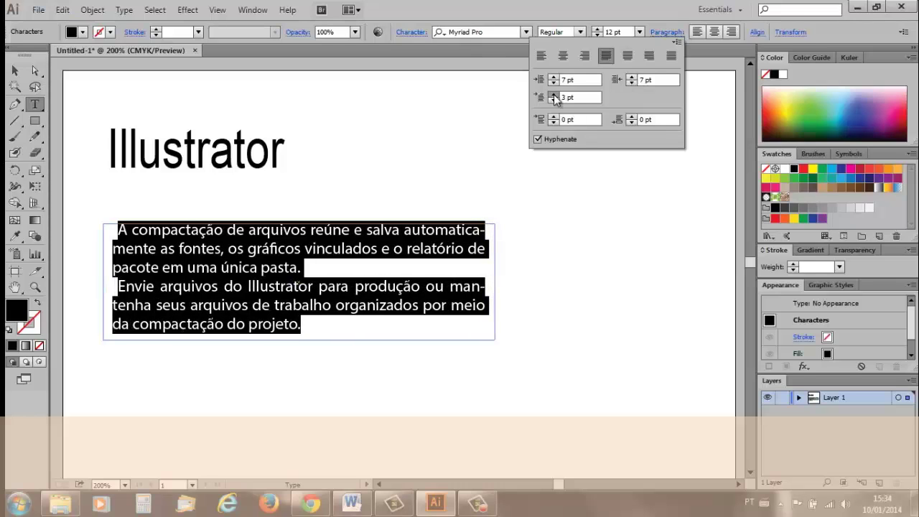
{"action": "left_click", "coordinate": [554, 94]}
{"action": "left_click", "coordinate": [554, 94]}
{"action": "left_click", "coordinate": [554, 94]}
{"action": "left_click", "coordinate": [554, 94]}
Step: Increase the space before each body text paragraph to slightly more than 10 pt
{"action": "left_click", "coordinate": [554, 118]}
{"action": "left_click", "coordinate": [554, 117]}
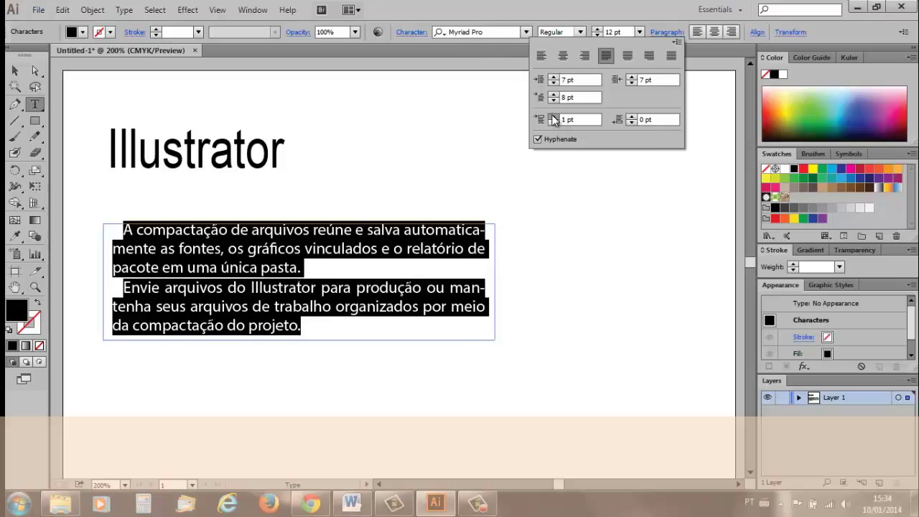
{"action": "left_click", "coordinate": [554, 117]}
{"action": "left_click", "coordinate": [554, 118]}
{"action": "left_click", "coordinate": [554, 117]}
{"action": "left_click", "coordinate": [554, 117]}
{"action": "left_click", "coordinate": [554, 117]}
{"action": "left_click", "coordinate": [554, 117]}
{"action": "left_click", "coordinate": [554, 117]}
{"action": "left_click", "coordinate": [553, 117]}
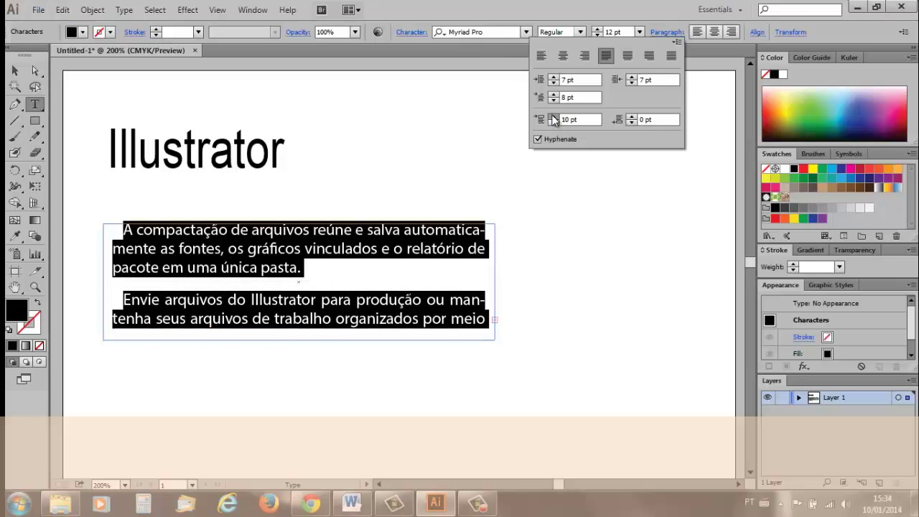
{"action": "left_click", "coordinate": [554, 117]}
{"action": "left_click", "coordinate": [554, 117]}
{"action": "left_click", "coordinate": [554, 117]}
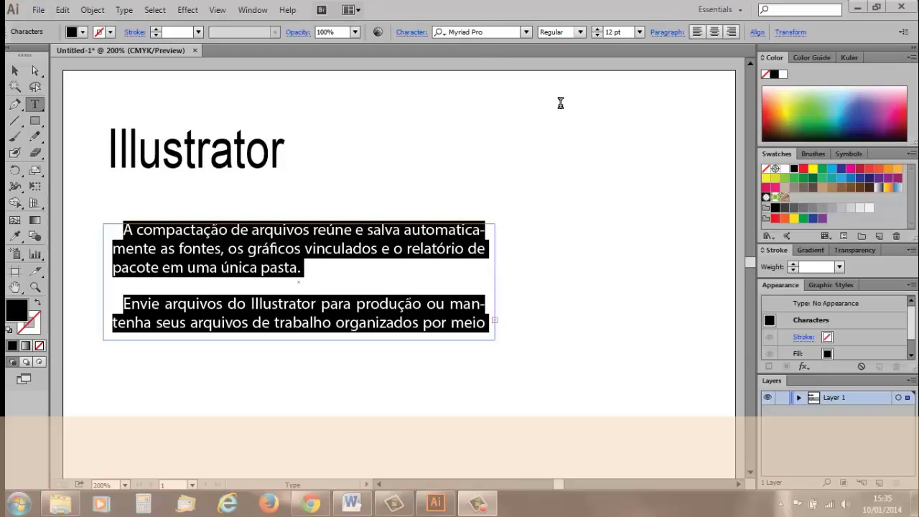
Step: Open the standalone Character panel for the selected body text
{"action": "left_click", "coordinate": [404, 32]}
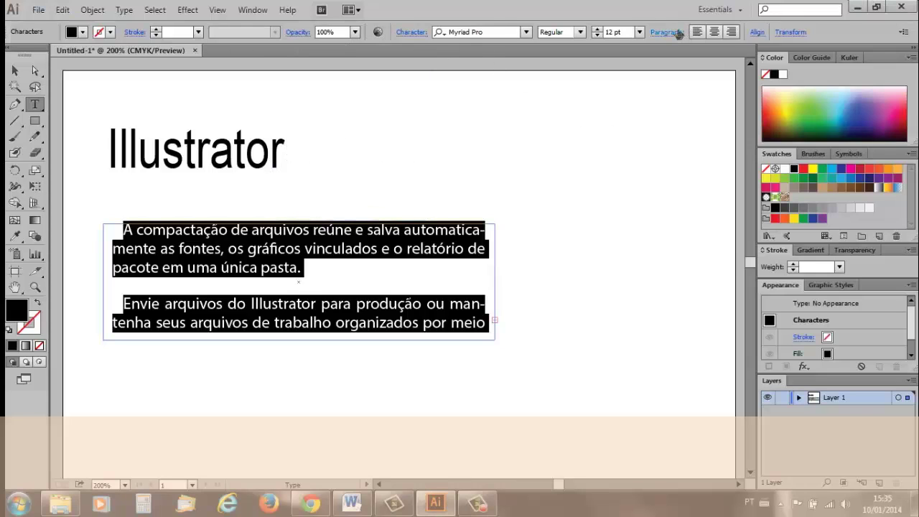
{"action": "left_click", "coordinate": [253, 10]}
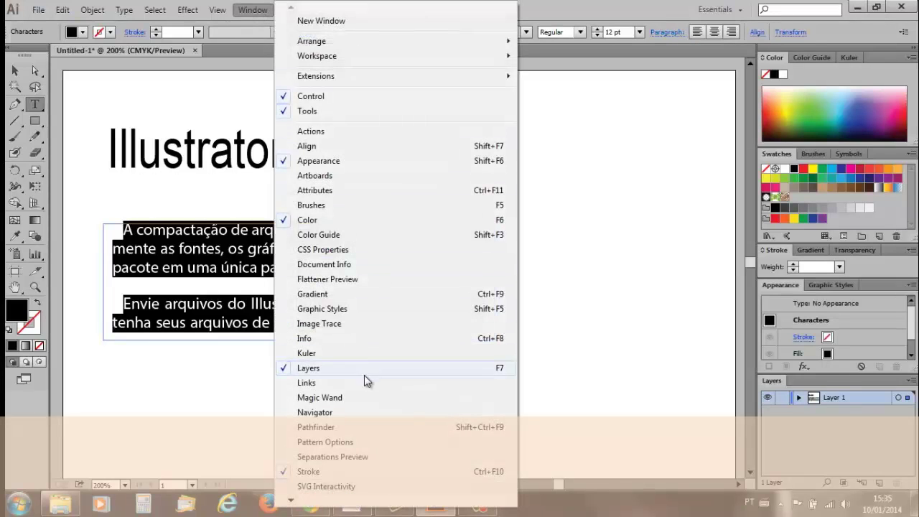
{"action": "mouse_move", "coordinate": [292, 503]}
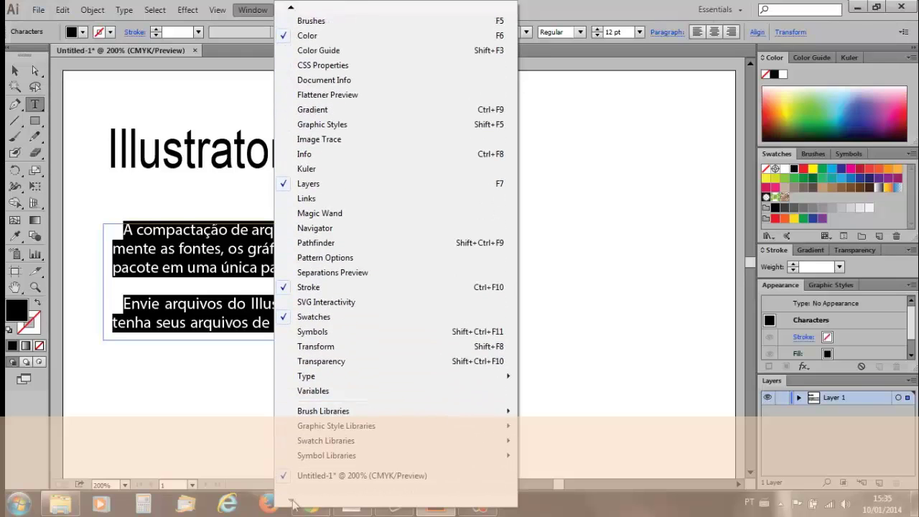
{"action": "mouse_move", "coordinate": [338, 376]}
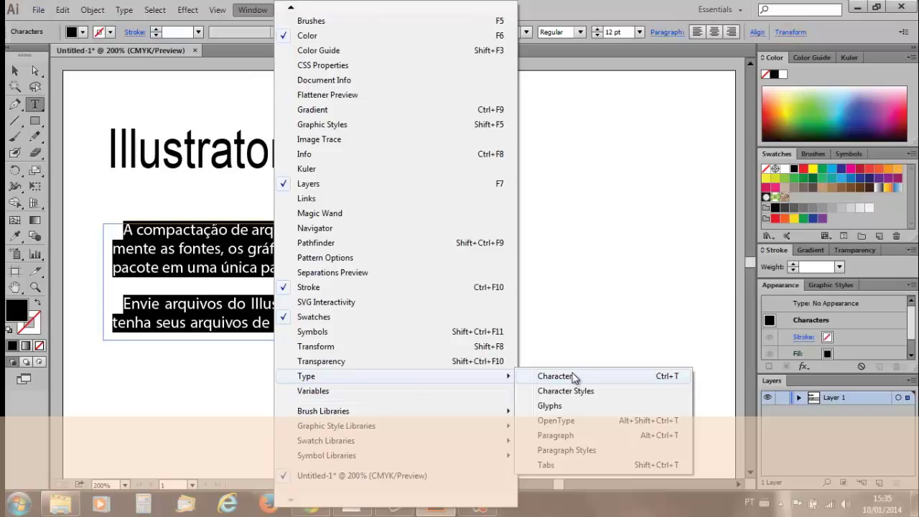